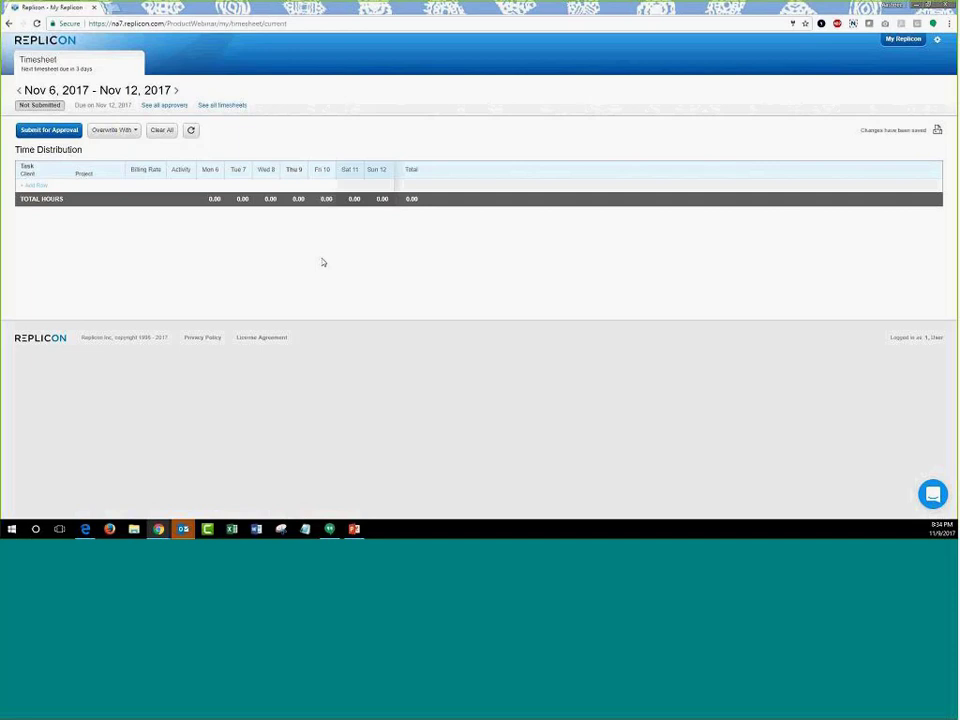
- Add a timesheet row for Advantage Technologies > Evaluation of Billing Systems > Analysis
{"action": "left_click", "coordinate": [33, 186]}
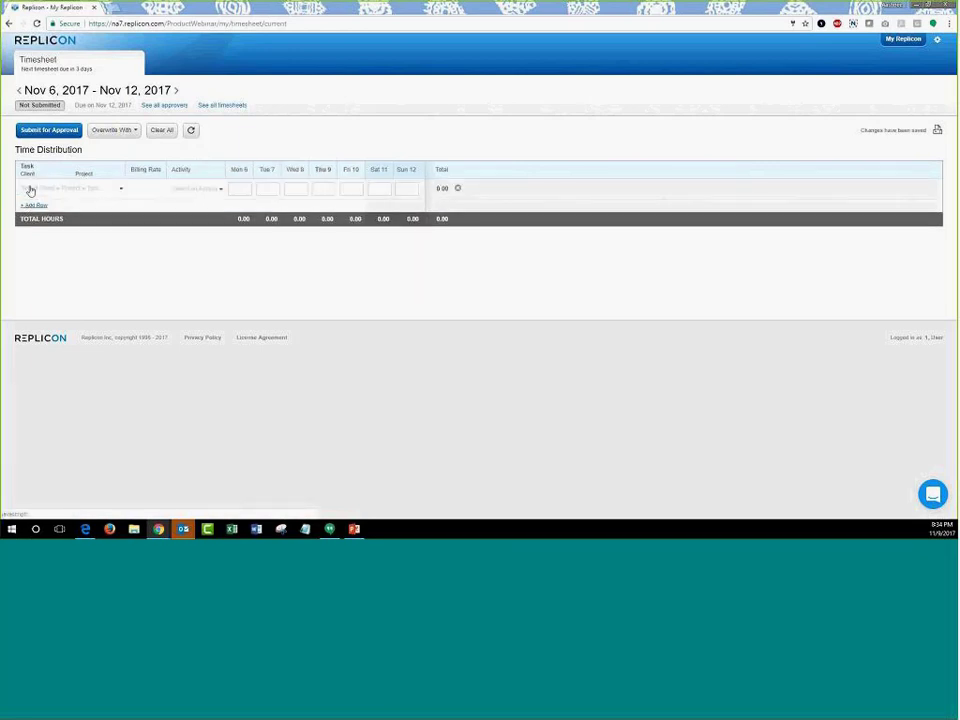
{"action": "left_click", "coordinate": [84, 189]}
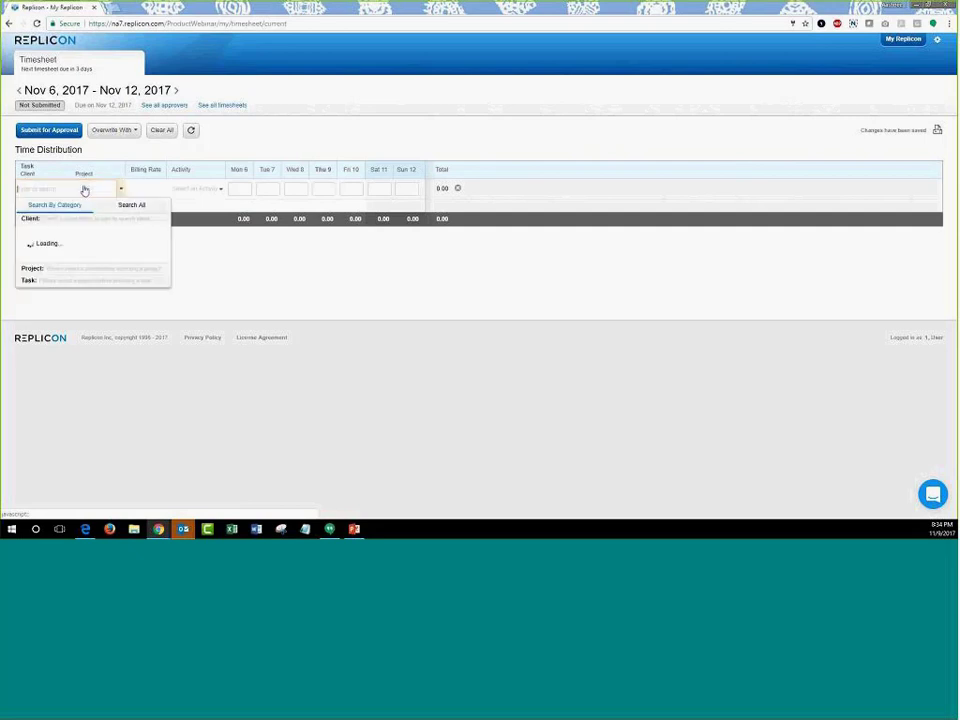
{"action": "left_click", "coordinate": [80, 254]}
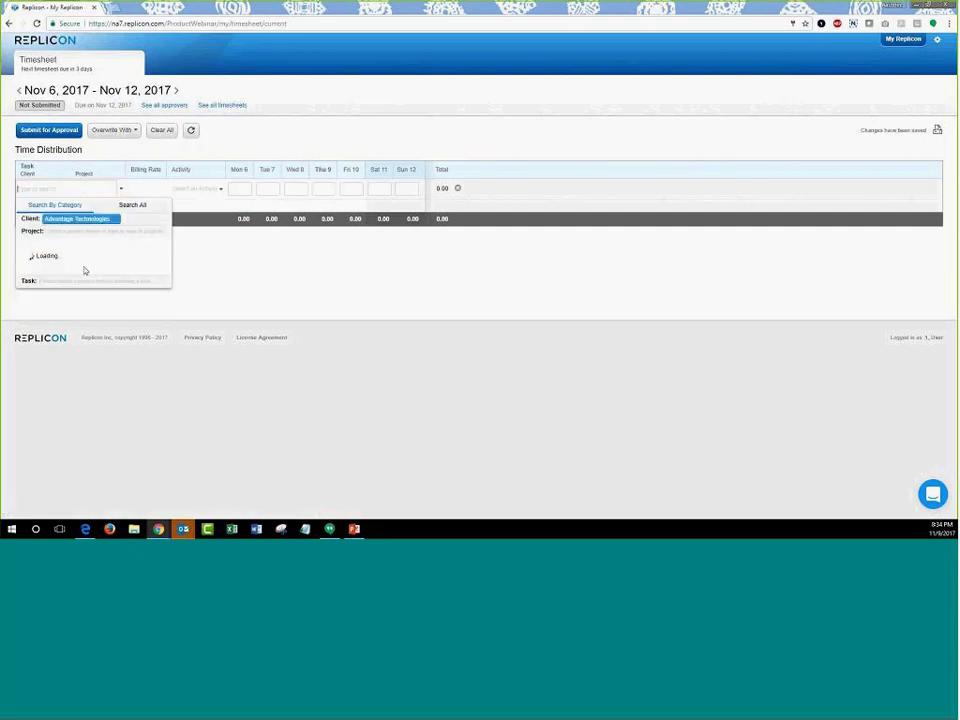
{"action": "left_click", "coordinate": [86, 278]}
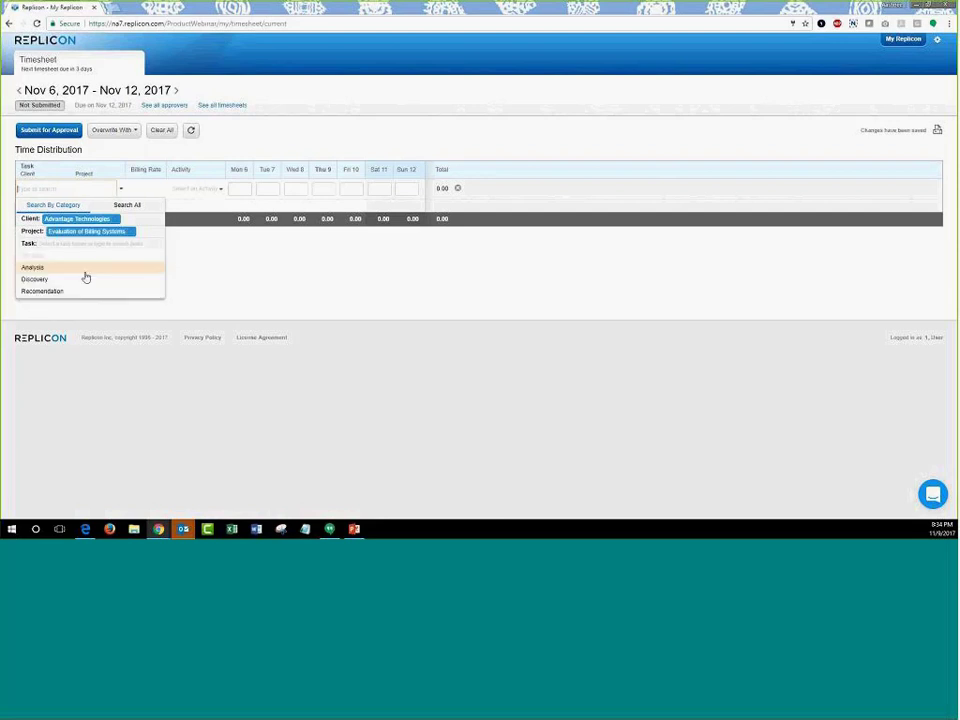
{"action": "left_click", "coordinate": [85, 277]}
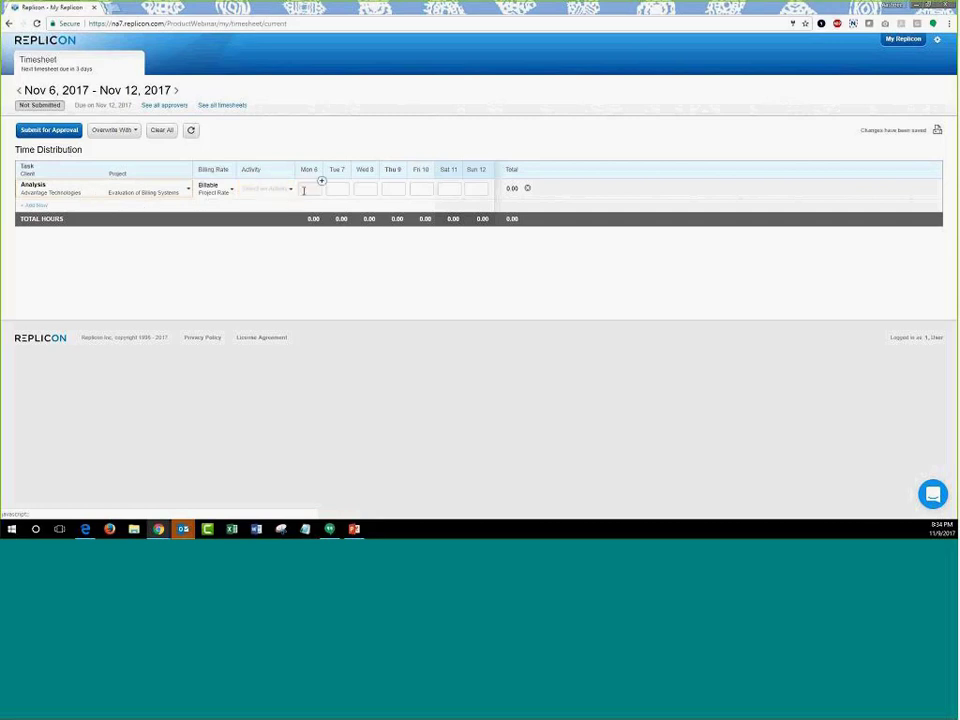
- Log 4 hours on Mon Nov 6 for the Analysis row and add a second row
{"action": "left_click", "coordinate": [308, 189]}
{"action": "type", "text": "4"}
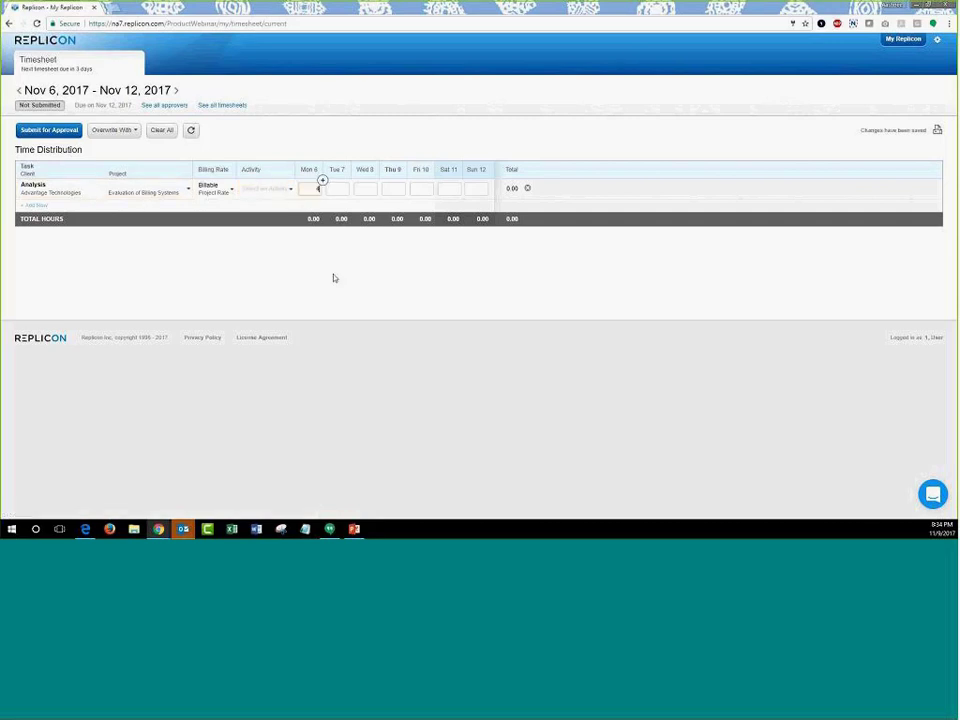
{"action": "left_click", "coordinate": [326, 273]}
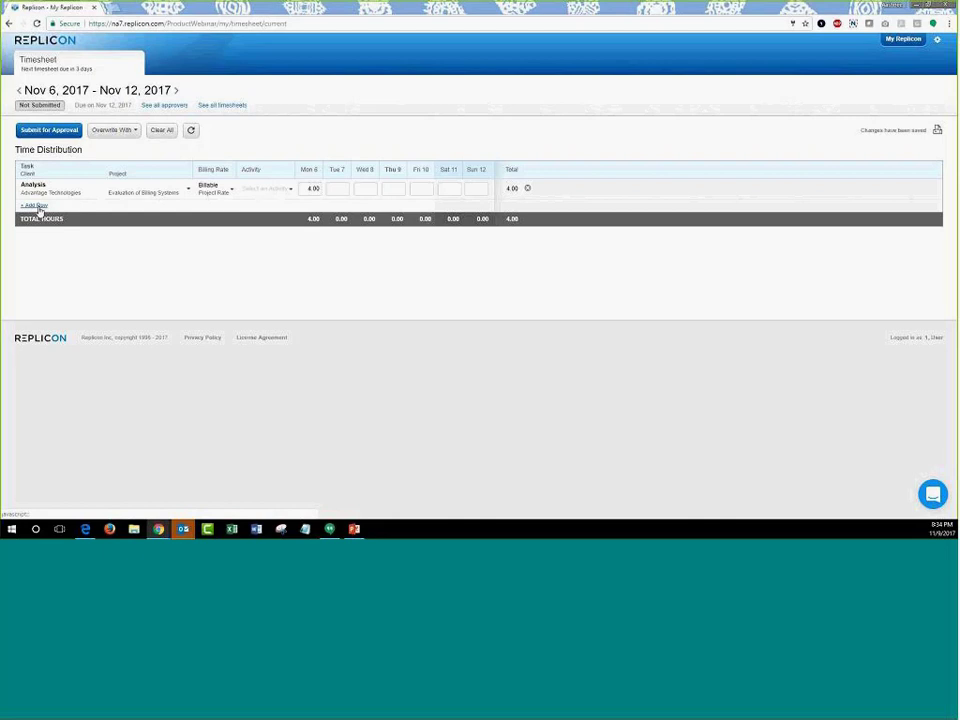
{"action": "left_click", "coordinate": [40, 206]}
- Assign the second row to Big Game Inc > Executive dashboards on Tablets and log 4 Monday hours
{"action": "left_click", "coordinate": [92, 209]}
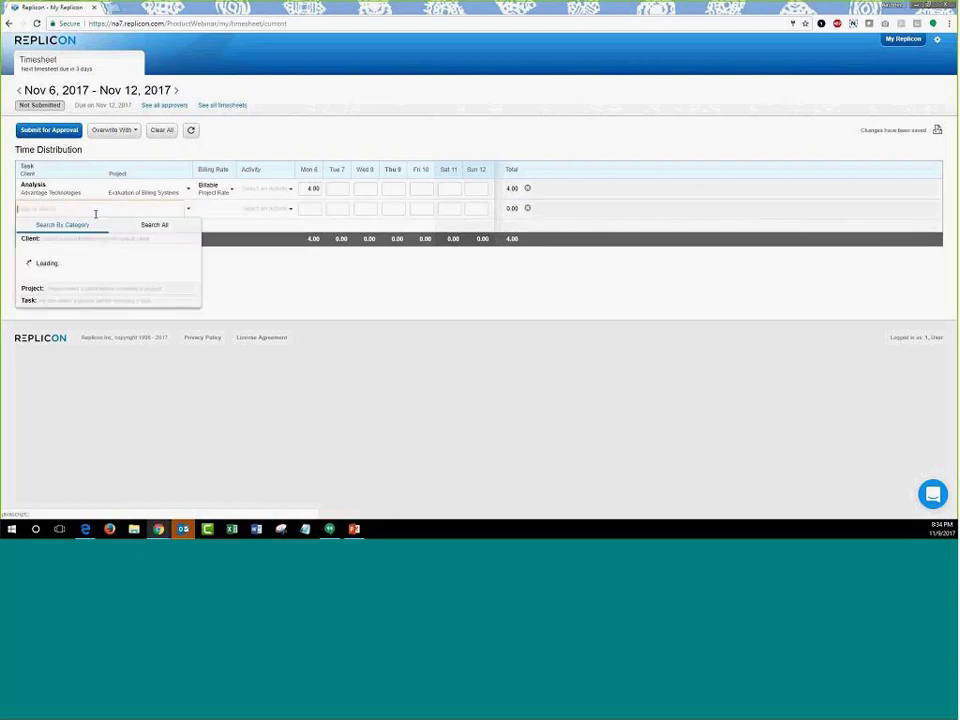
{"action": "left_click", "coordinate": [72, 289]}
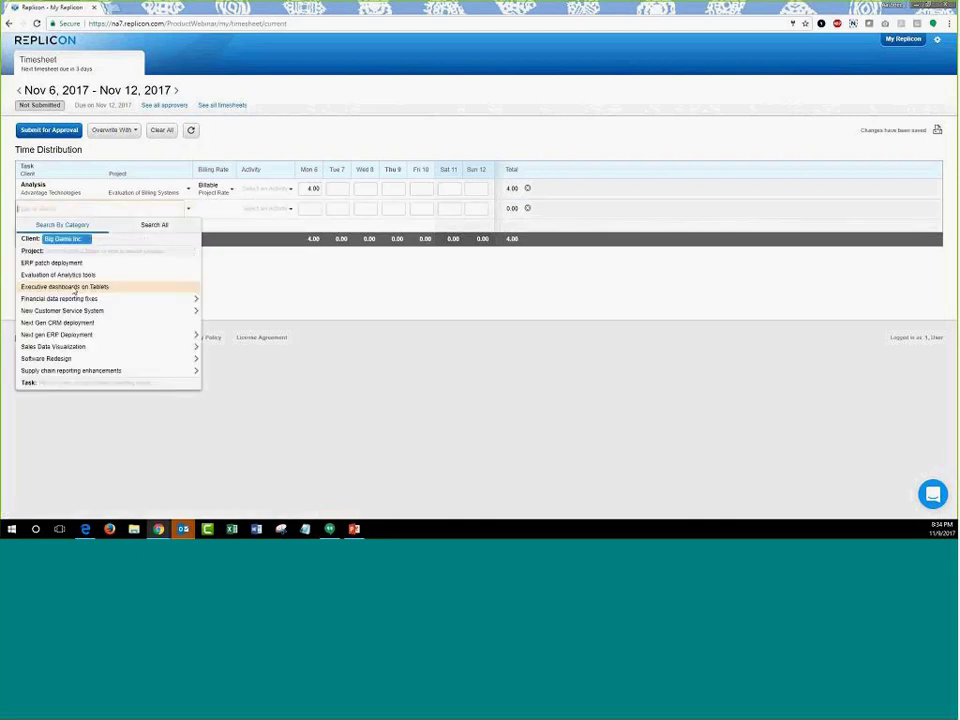
{"action": "left_click", "coordinate": [74, 287]}
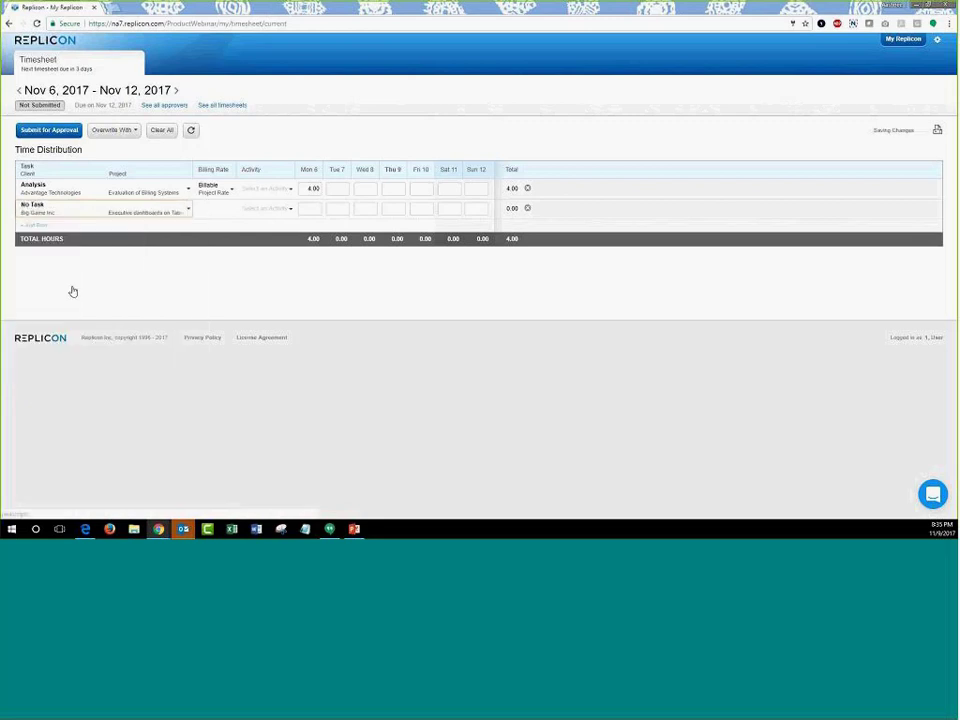
{"action": "left_click", "coordinate": [307, 210]}
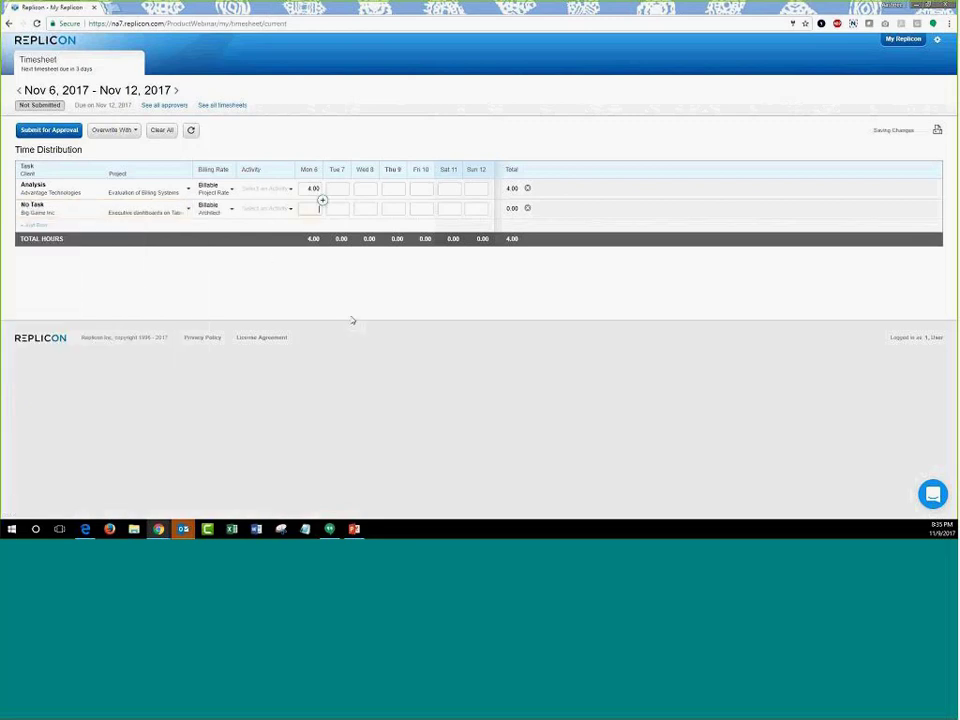
{"action": "type", "text": "4"}
{"action": "key", "text": "Return"}
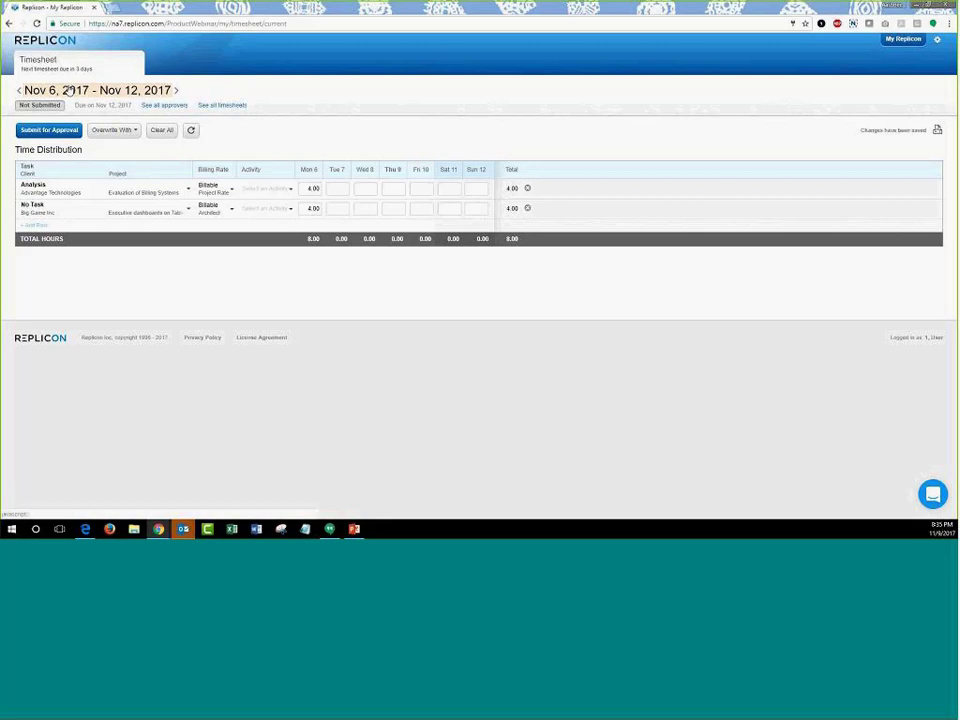
- Browse the timesheet period calendar from October through December 2017
{"action": "left_click", "coordinate": [67, 90]}
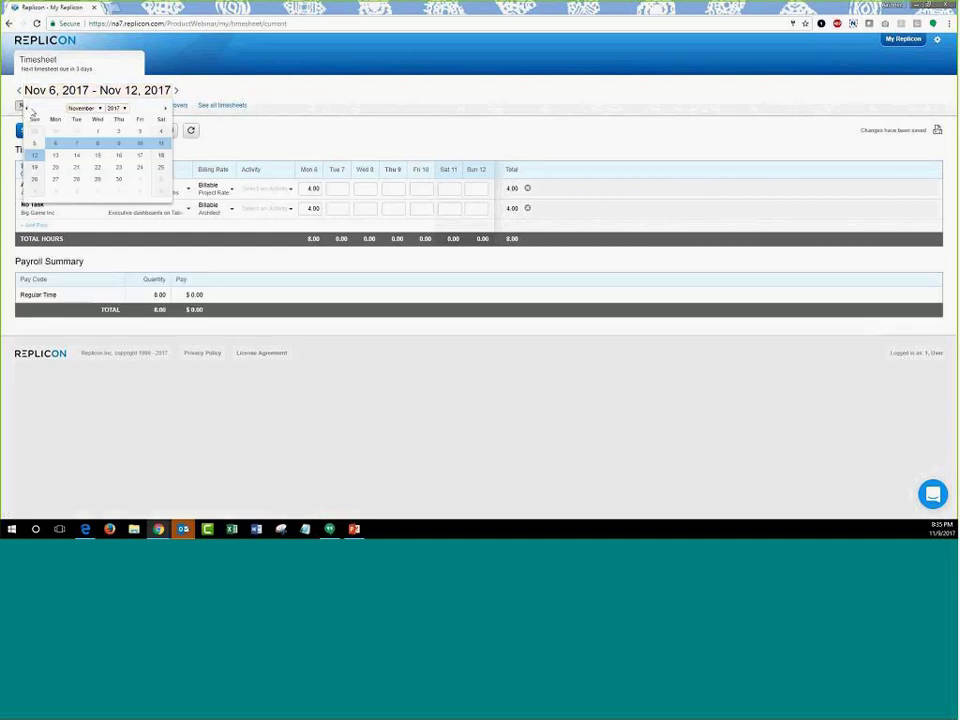
{"action": "left_click", "coordinate": [29, 110]}
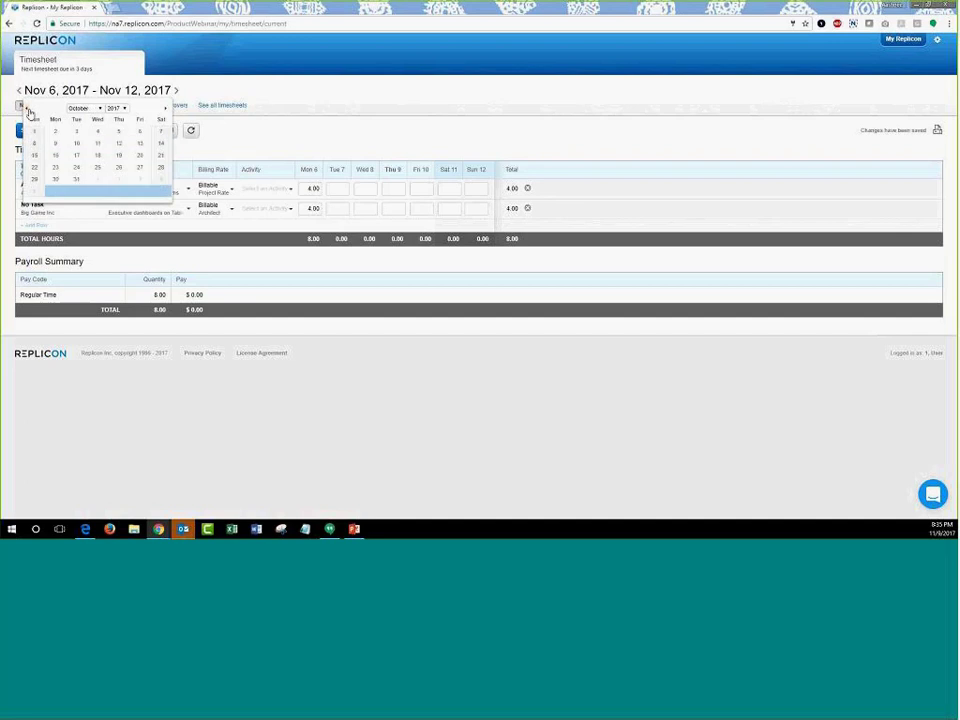
{"action": "left_click", "coordinate": [166, 109]}
{"action": "left_click", "coordinate": [166, 109]}
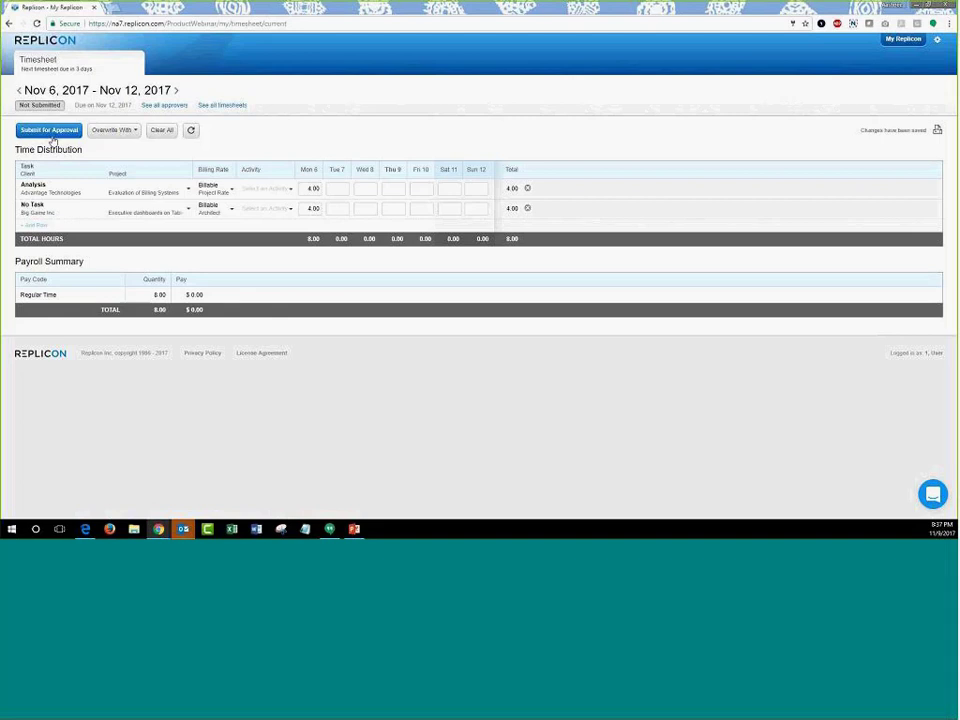
{"action": "left_click_drag", "start_coordinate": [76, 105], "coordinate": [130, 107]}
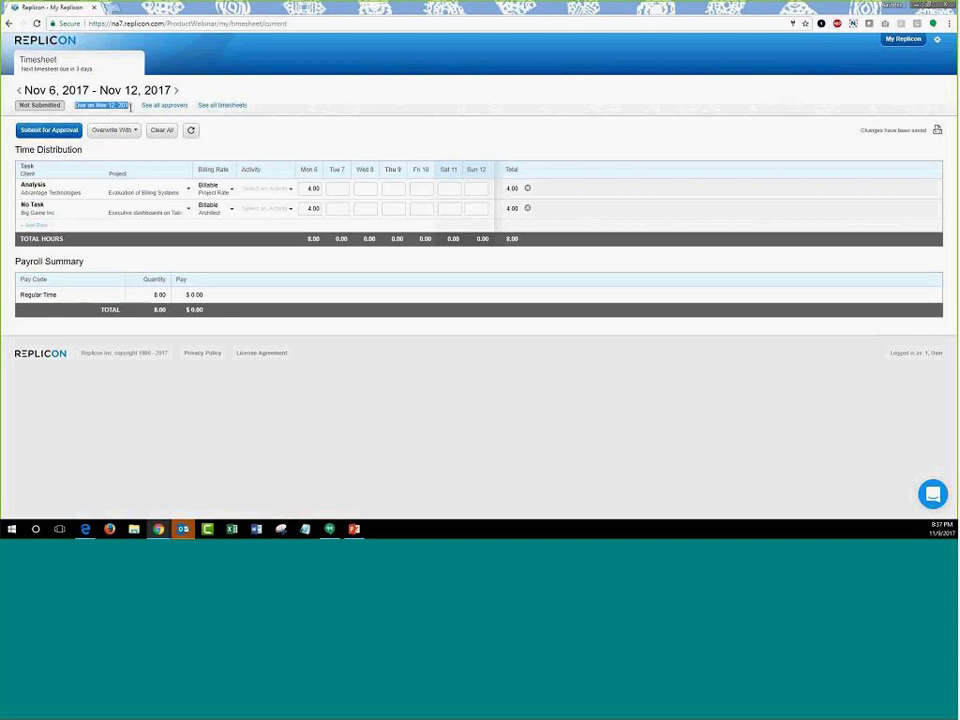
{"action": "left_click", "coordinate": [339, 131]}
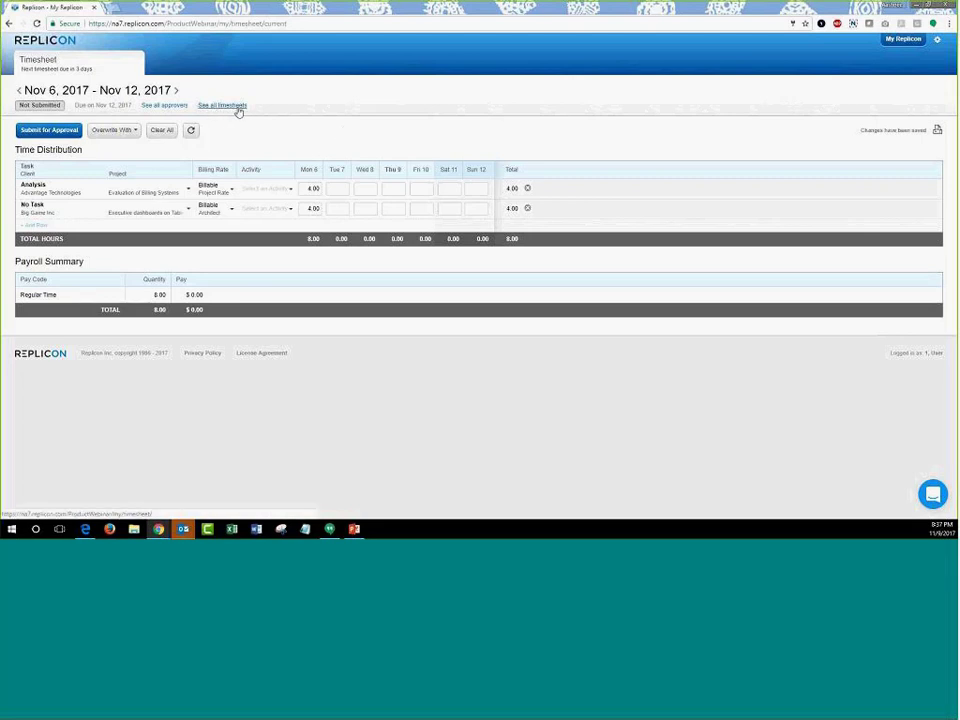
{"action": "left_click", "coordinate": [239, 112]}
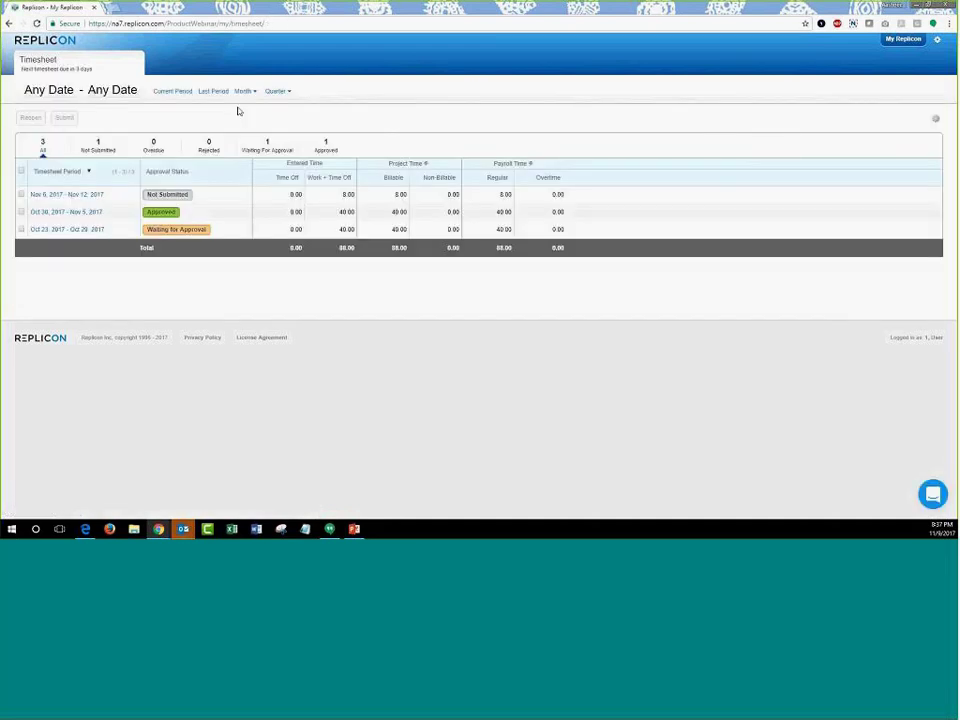
{"action": "left_click", "coordinate": [154, 148]}
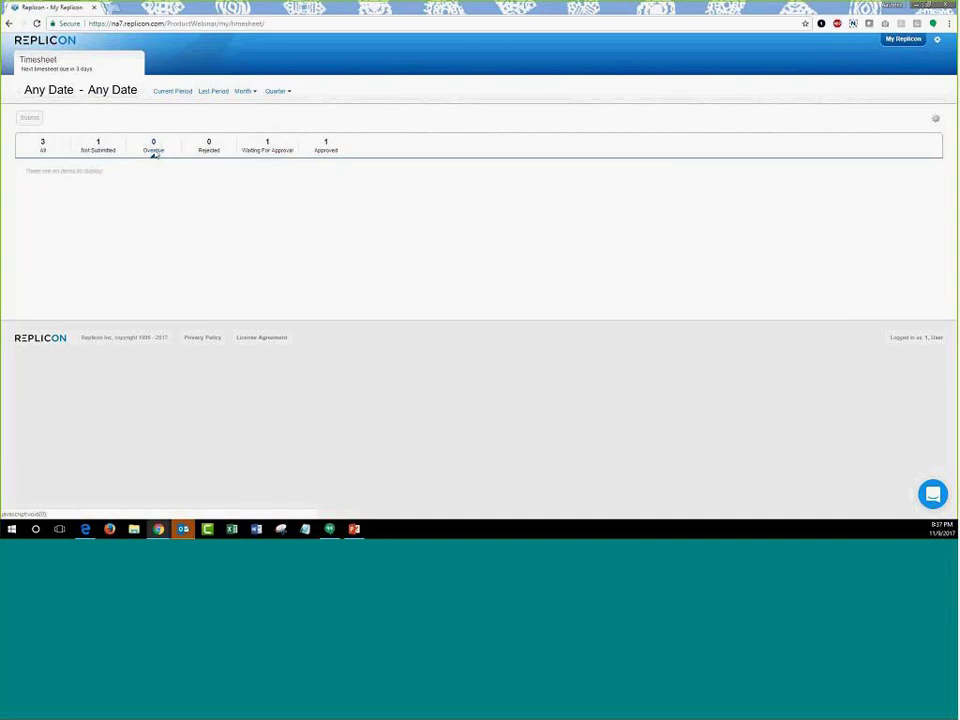
{"action": "left_click", "coordinate": [42, 149]}
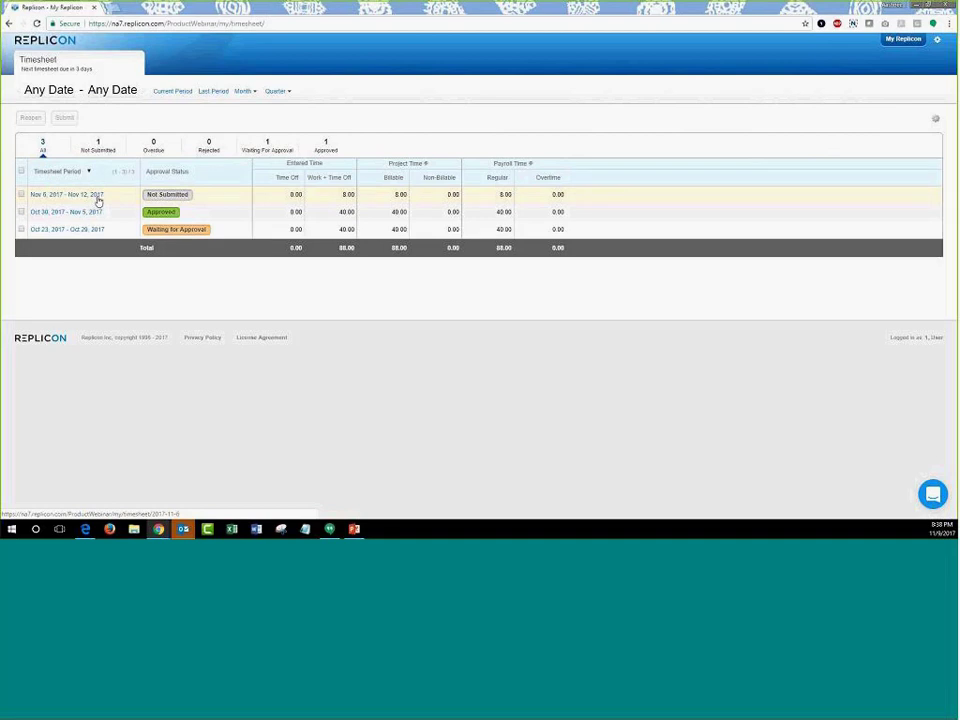
{"action": "left_click", "coordinate": [98, 198]}
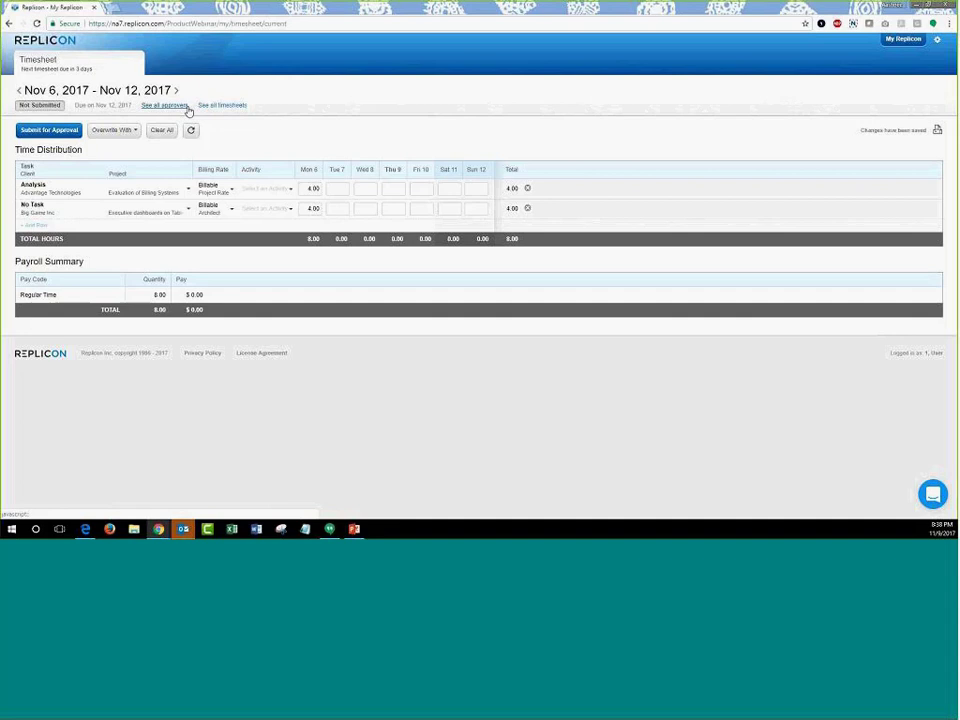
{"action": "left_click", "coordinate": [188, 108]}
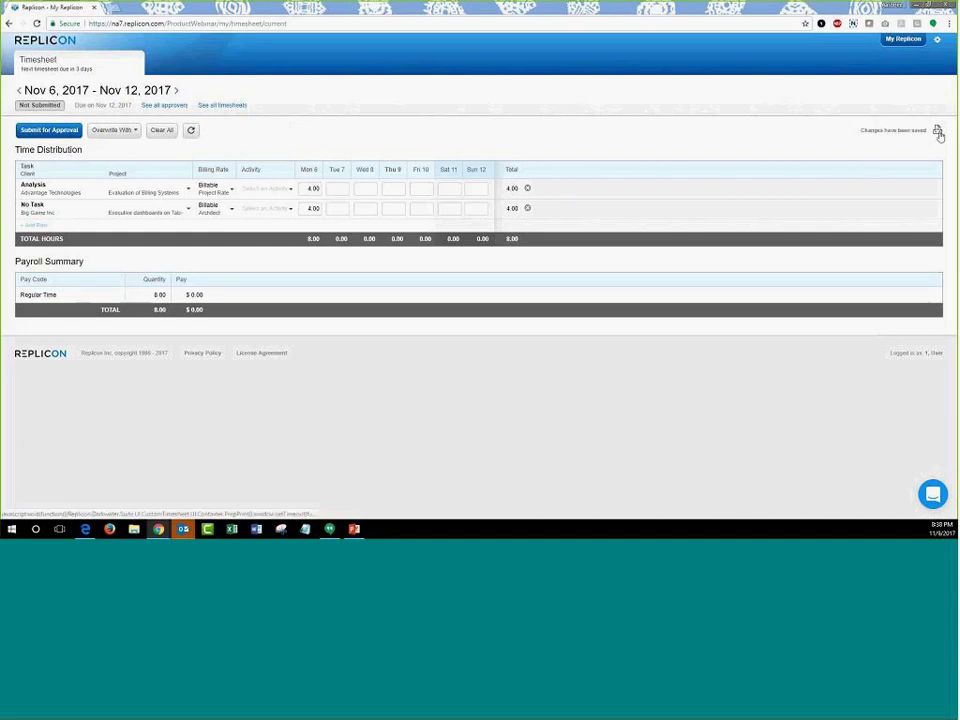
{"action": "left_click", "coordinate": [939, 133]}
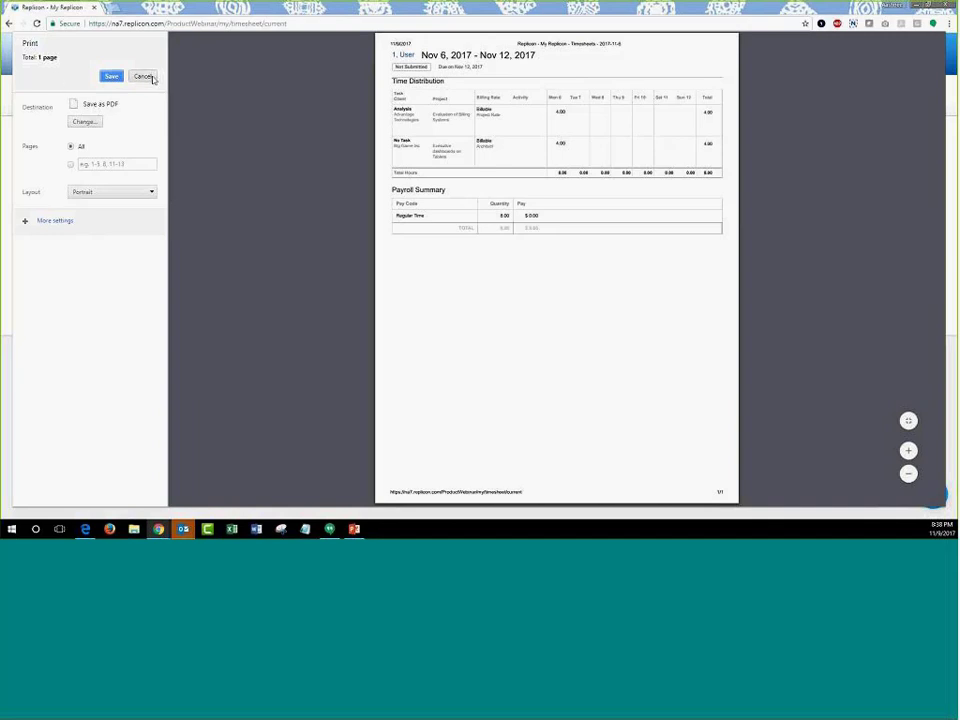
{"action": "left_click", "coordinate": [143, 77]}
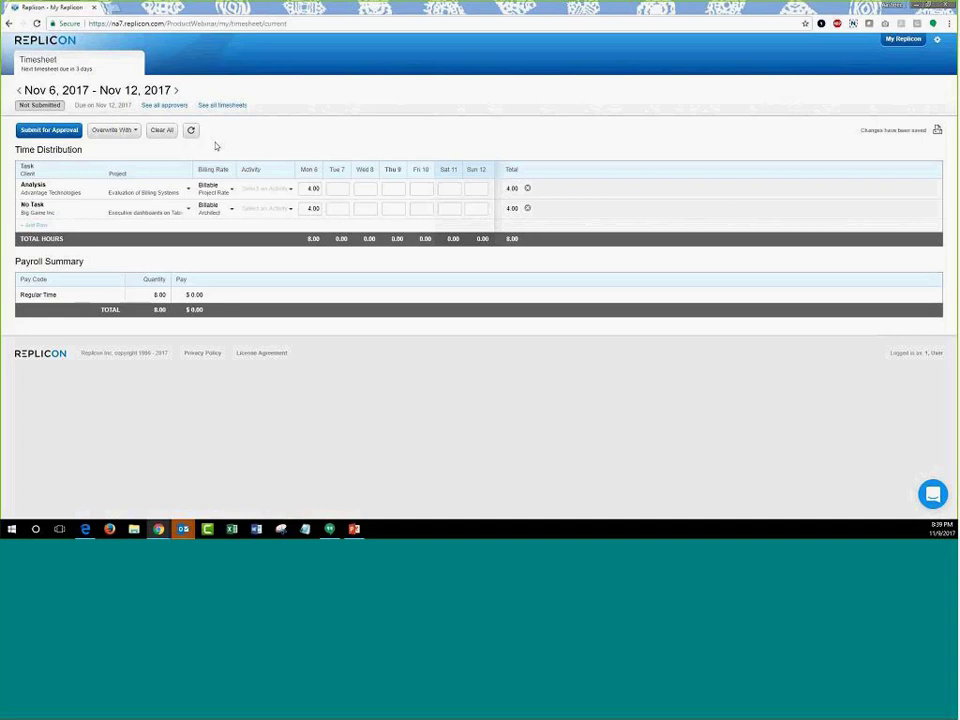
- Review the timesheet's overwrite options and close them without choosing one
{"action": "left_click", "coordinate": [124, 133]}
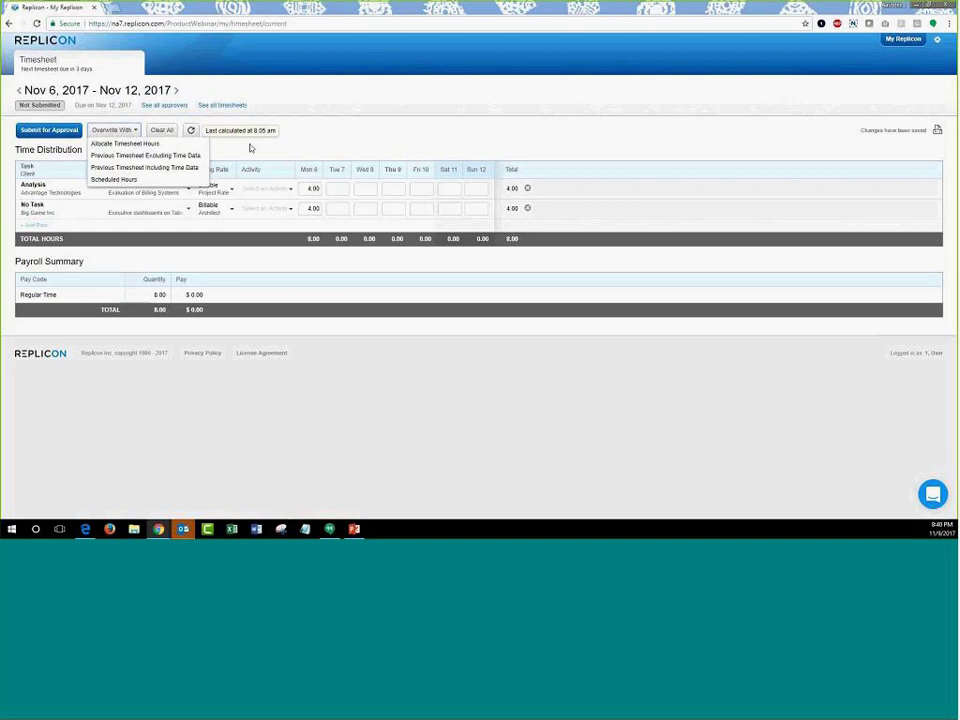
{"action": "left_click", "coordinate": [250, 148]}
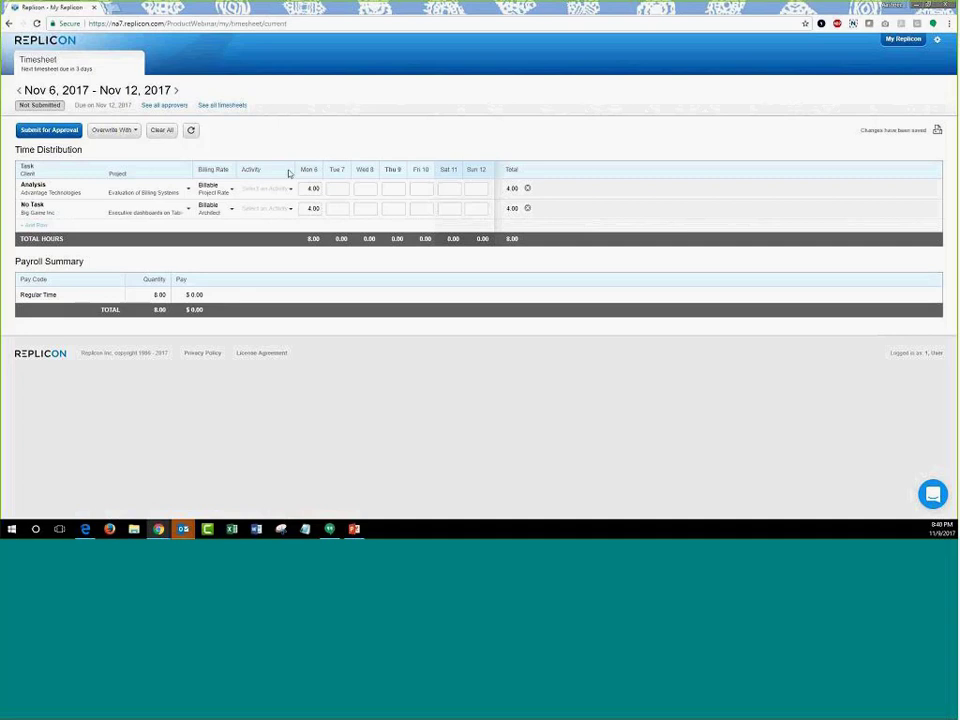
{"action": "left_click", "coordinate": [937, 39]}
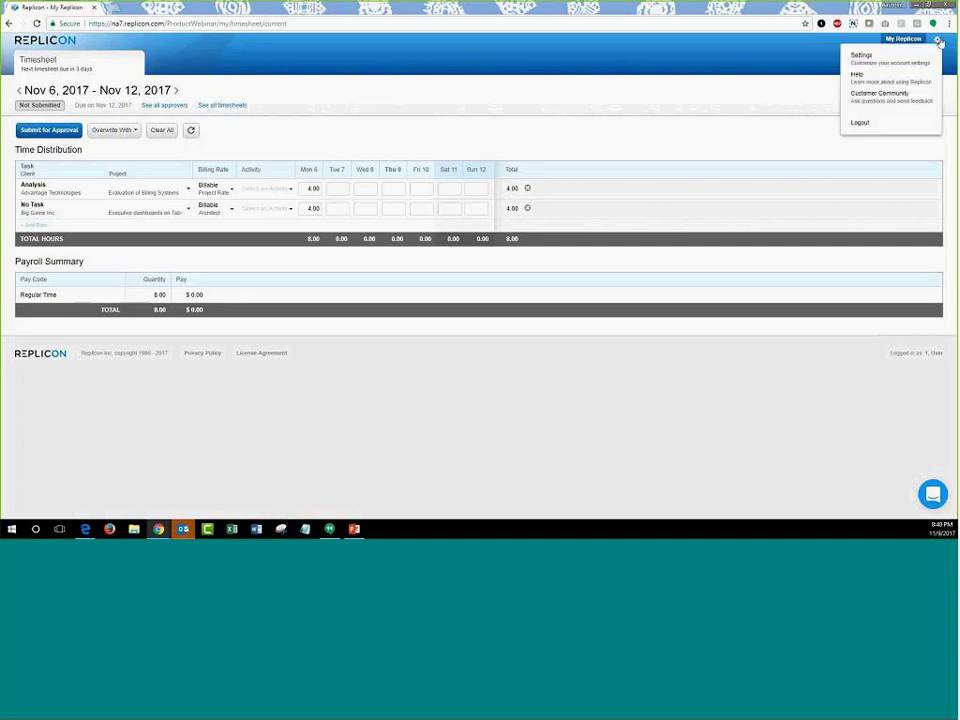
- Log out and sign in as the second demo user with its password
{"action": "left_click", "coordinate": [875, 124]}
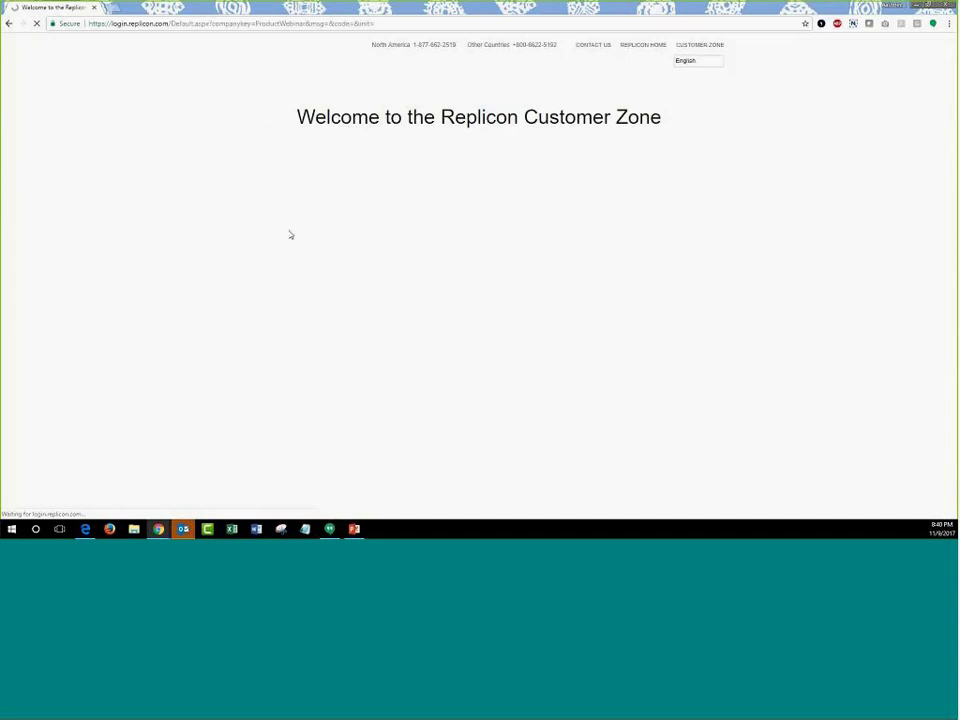
{"action": "left_click", "coordinate": [340, 214]}
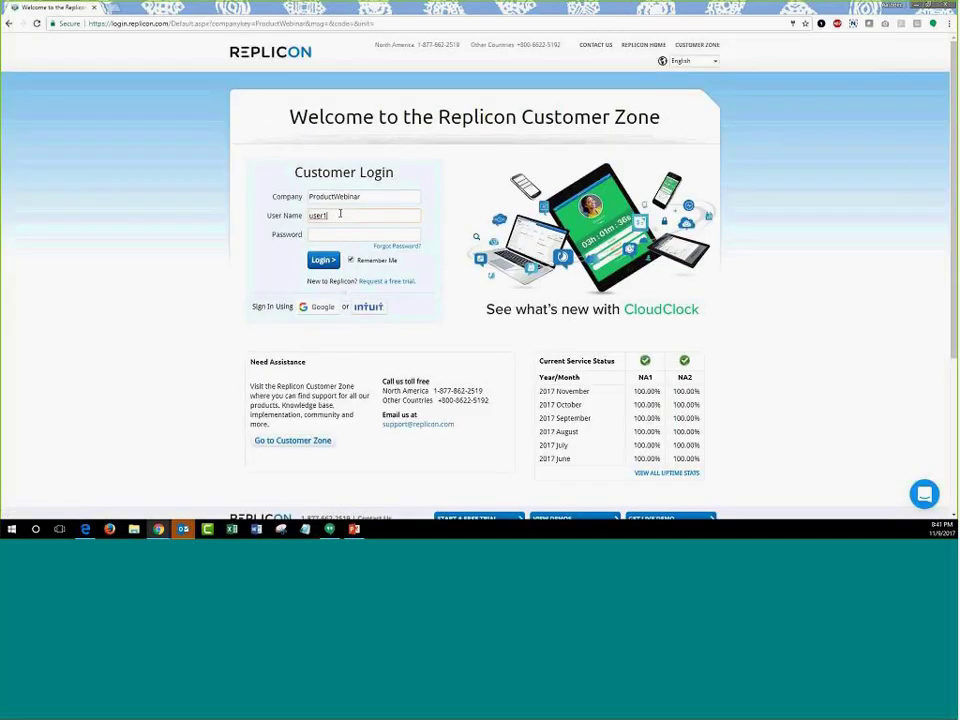
{"action": "key", "text": "BackSpace"}
{"action": "type", "text": "2"}
{"action": "key", "text": "Tab"}
{"action": "type", "text": "•••"}
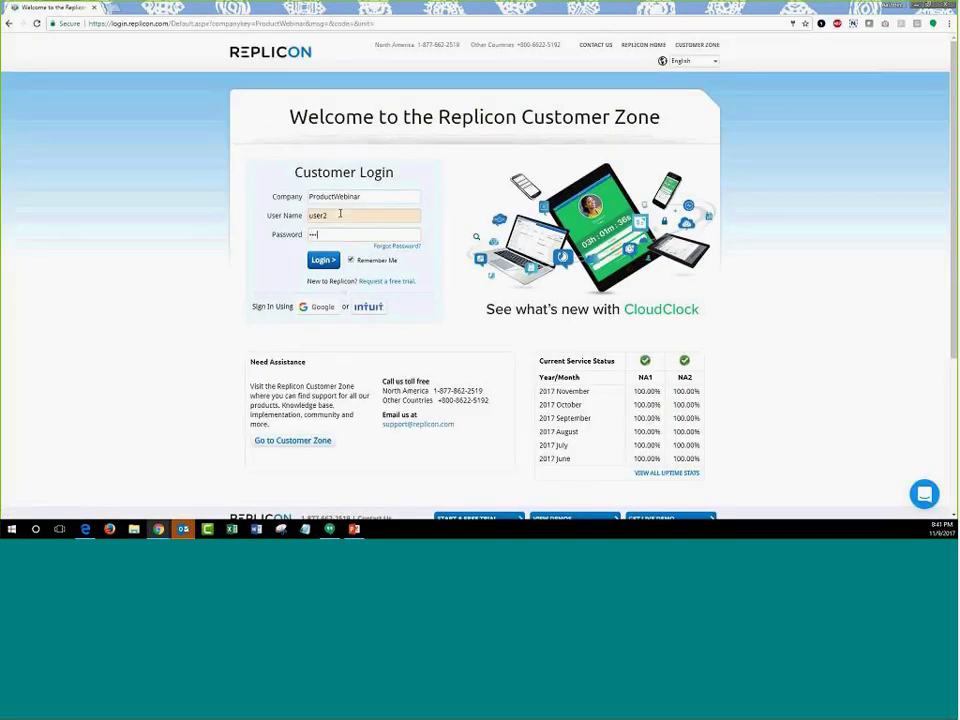
{"action": "left_click", "coordinate": [325, 264]}
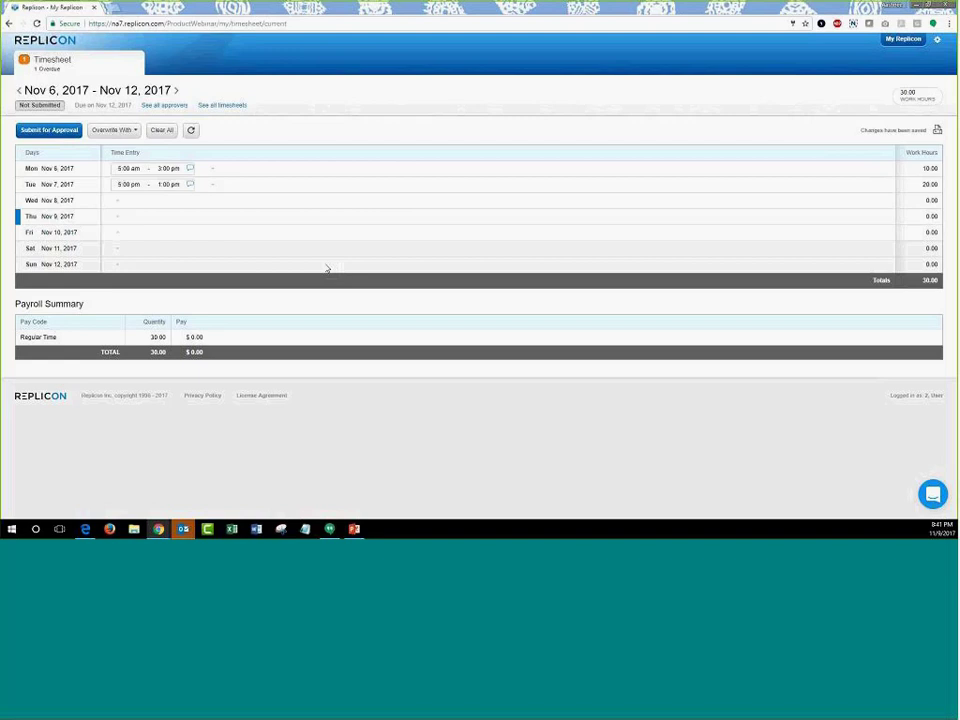
- Add a time entry on Wed Nov 8 and dismiss its comment popup unsaved
{"action": "mouse_move", "coordinate": [128, 203]}
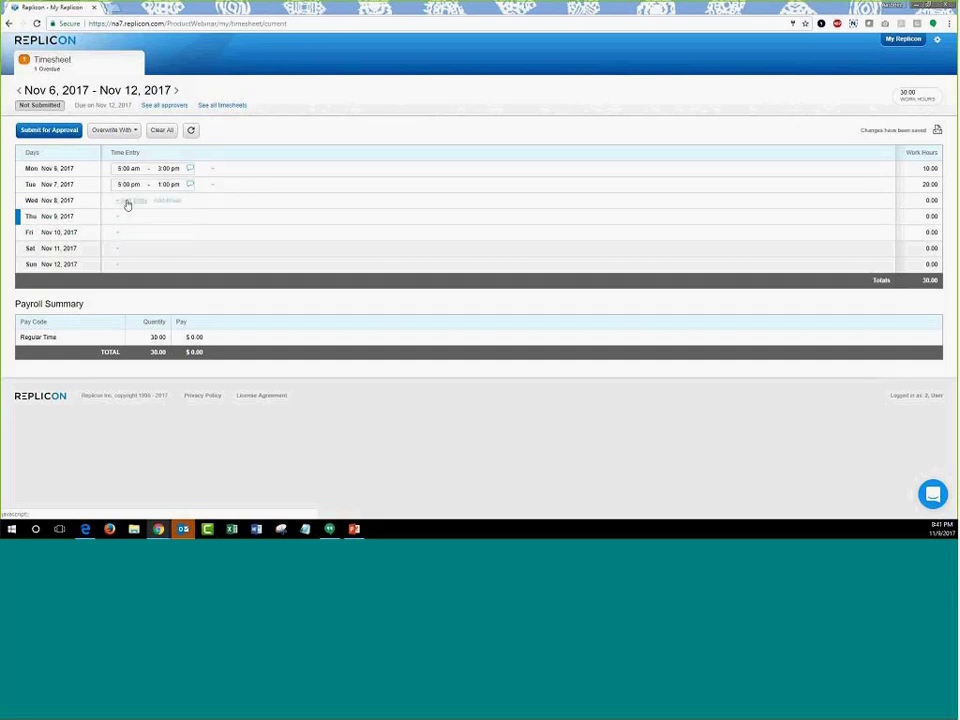
{"action": "left_click", "coordinate": [126, 201]}
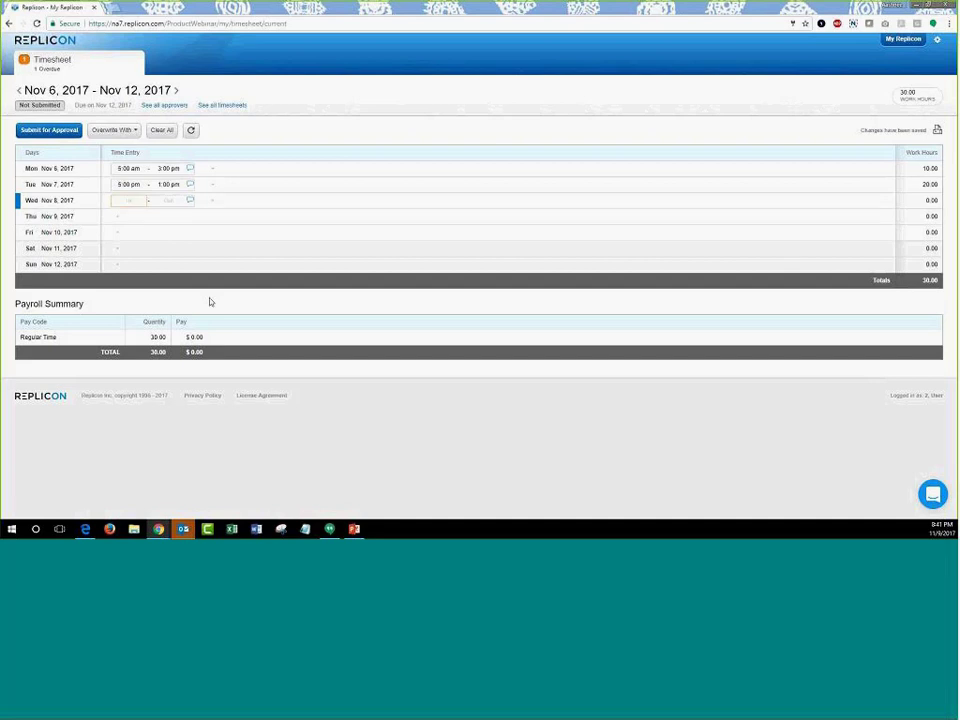
{"action": "left_click", "coordinate": [190, 201]}
{"action": "left_click", "coordinate": [240, 249]}
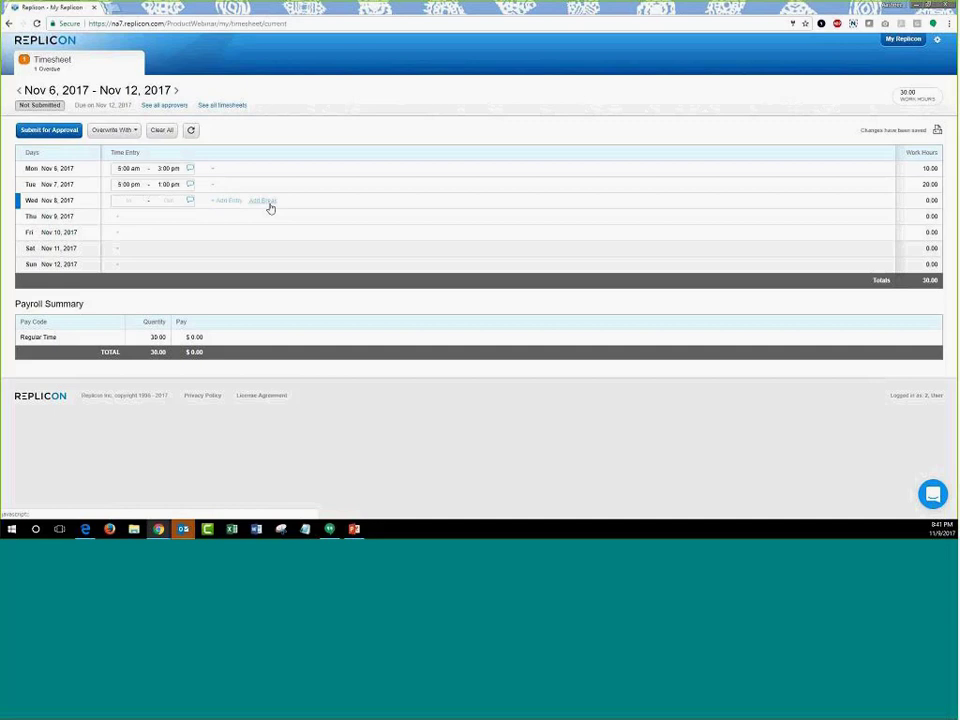
- Set the Wednesday entry to start 5:00 pm and end 1:00 pm
{"action": "left_click", "coordinate": [139, 200]}
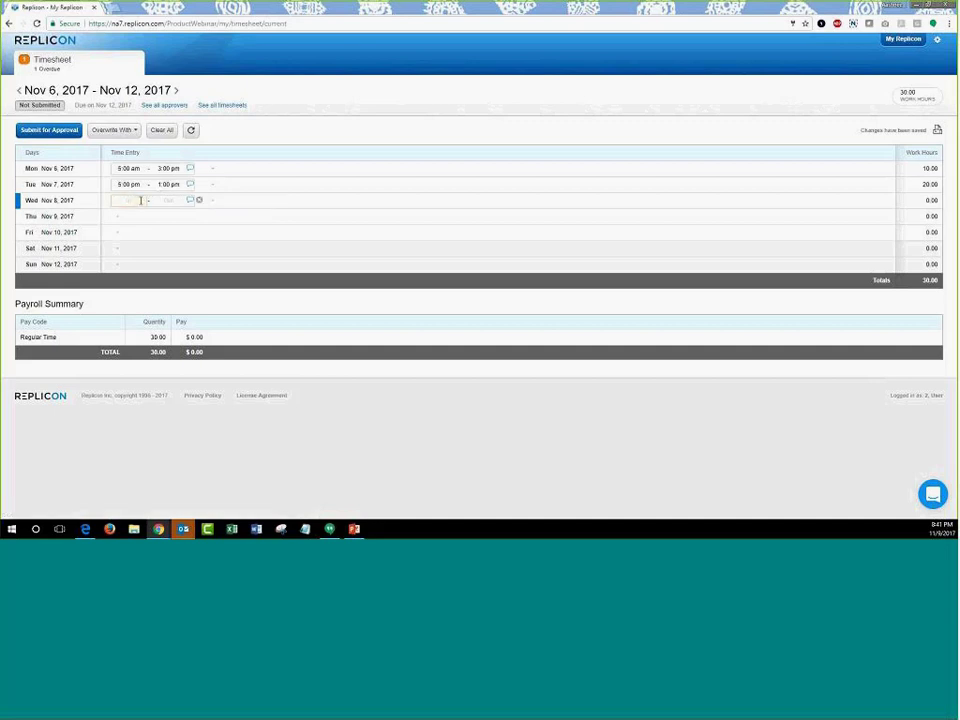
{"action": "type", "text": "9"}
{"action": "left_click", "coordinate": [164, 201]}
{"action": "type", "text": "1"}
{"action": "left_click", "coordinate": [266, 140]}
- Add a 1:30 pm to 2:00 pm break on Wednesday Nov 8
{"action": "left_click", "coordinate": [265, 202]}
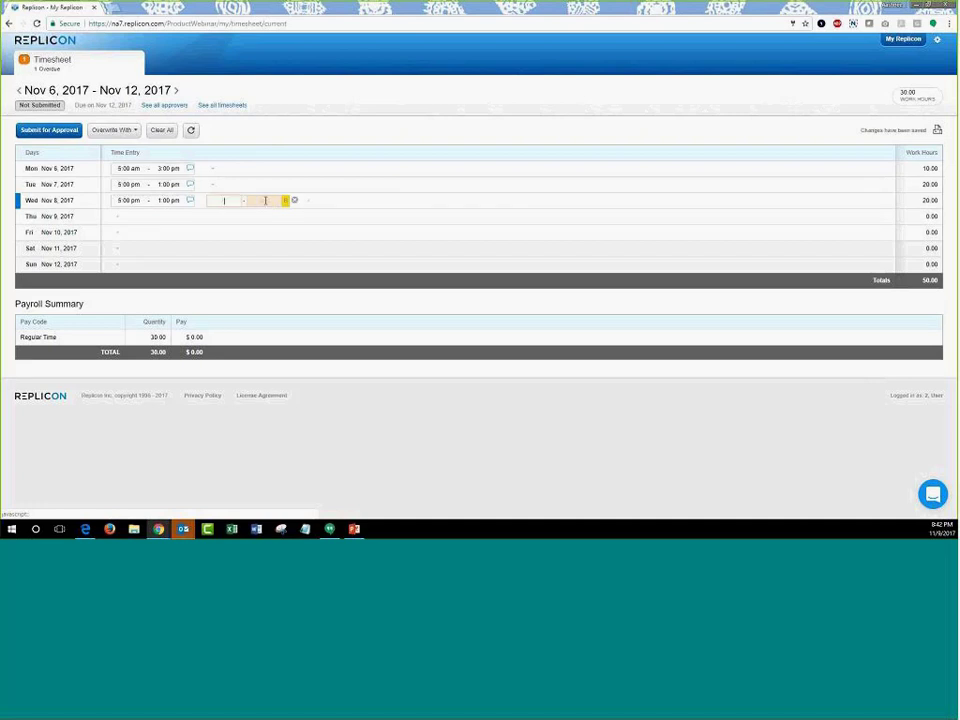
{"action": "type", "text": "1:"}
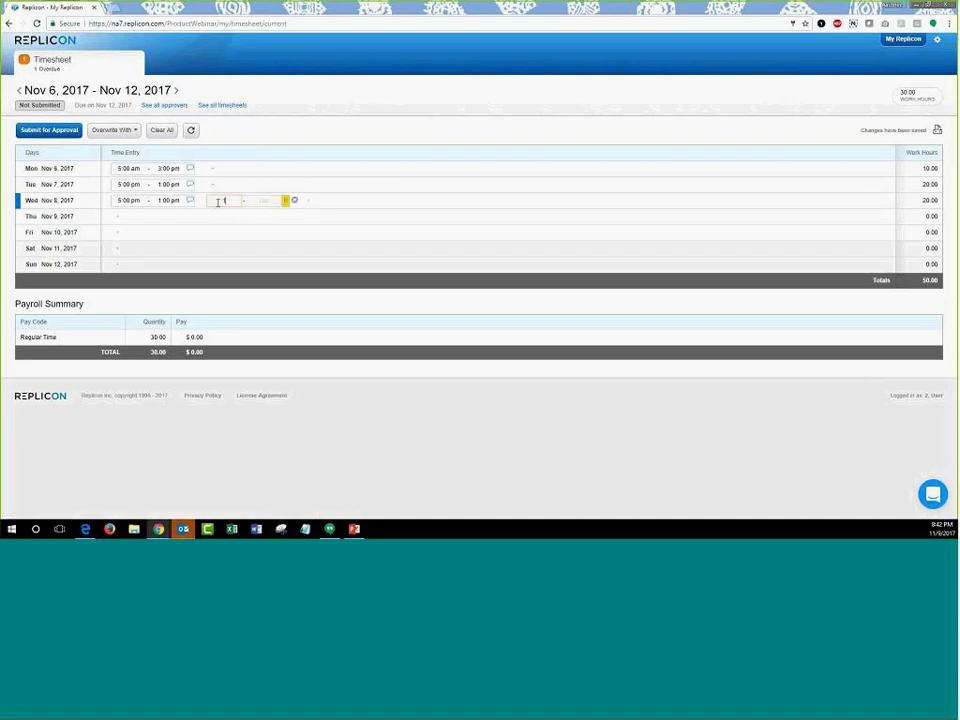
{"action": "type", "text": "30"}
{"action": "key", "text": "Tab"}
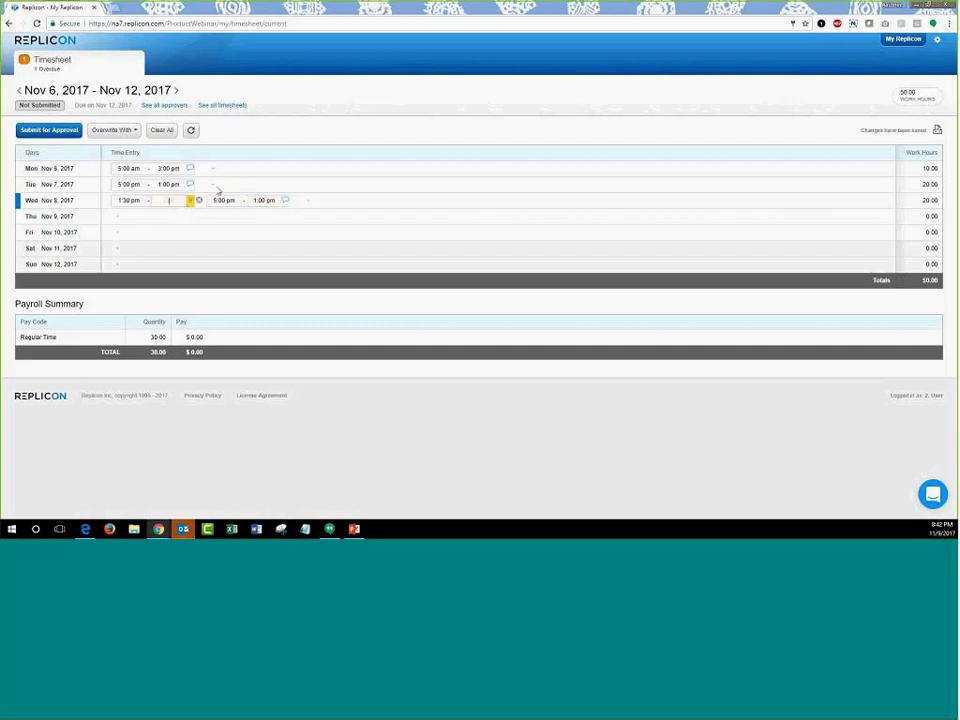
{"action": "type", "text": "2"}
{"action": "key", "text": "Tab"}
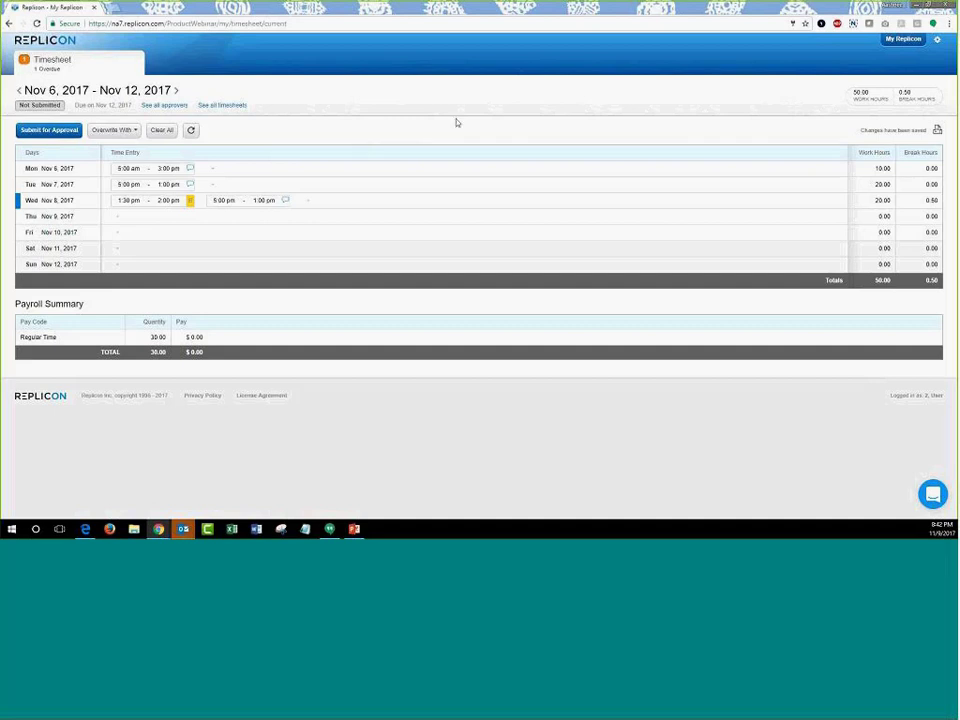
- Log out of the second user and sign in as the third demo user
{"action": "left_click", "coordinate": [939, 42]}
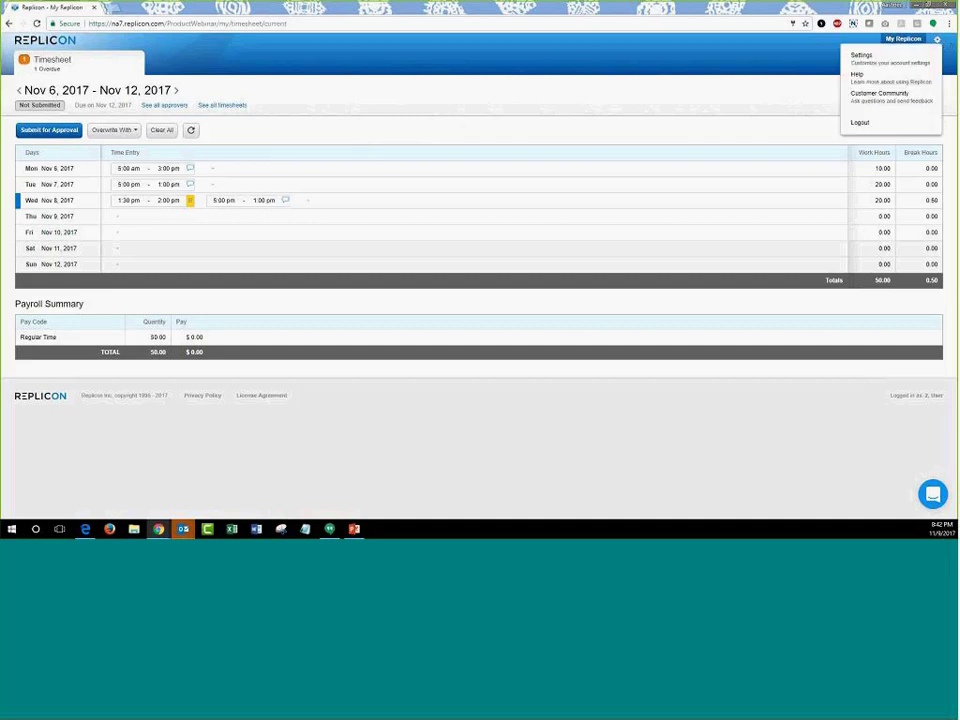
{"action": "left_click", "coordinate": [864, 123]}
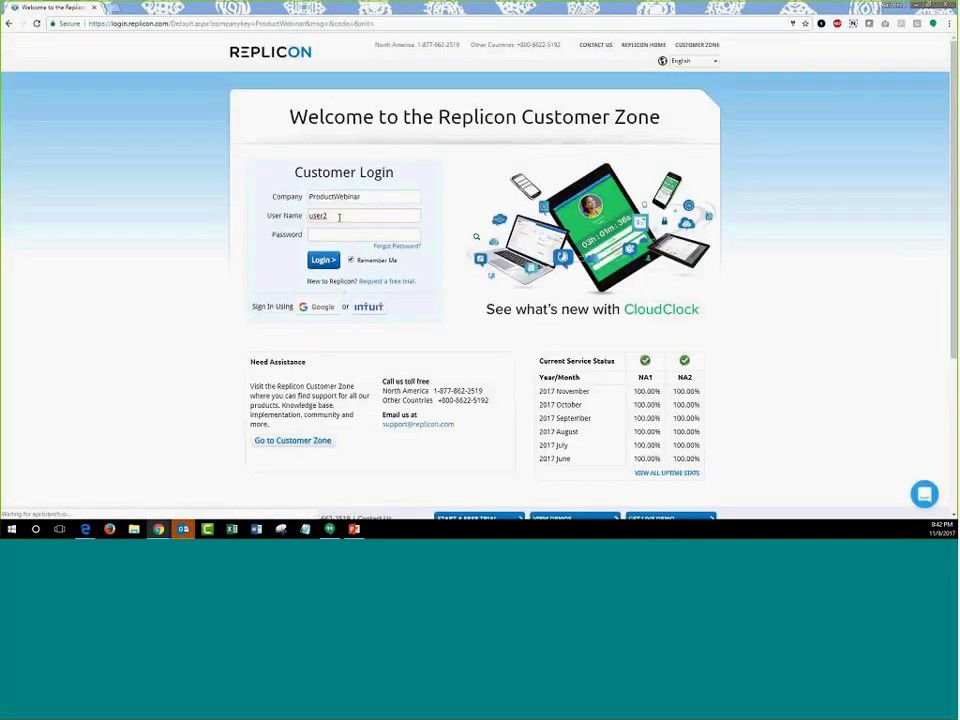
{"action": "left_click", "coordinate": [339, 217]}
{"action": "key", "text": "BackSpace"}
{"action": "type", "text": "3"}
{"action": "key", "text": "Tab"}
{"action": "type", "text": "*"}
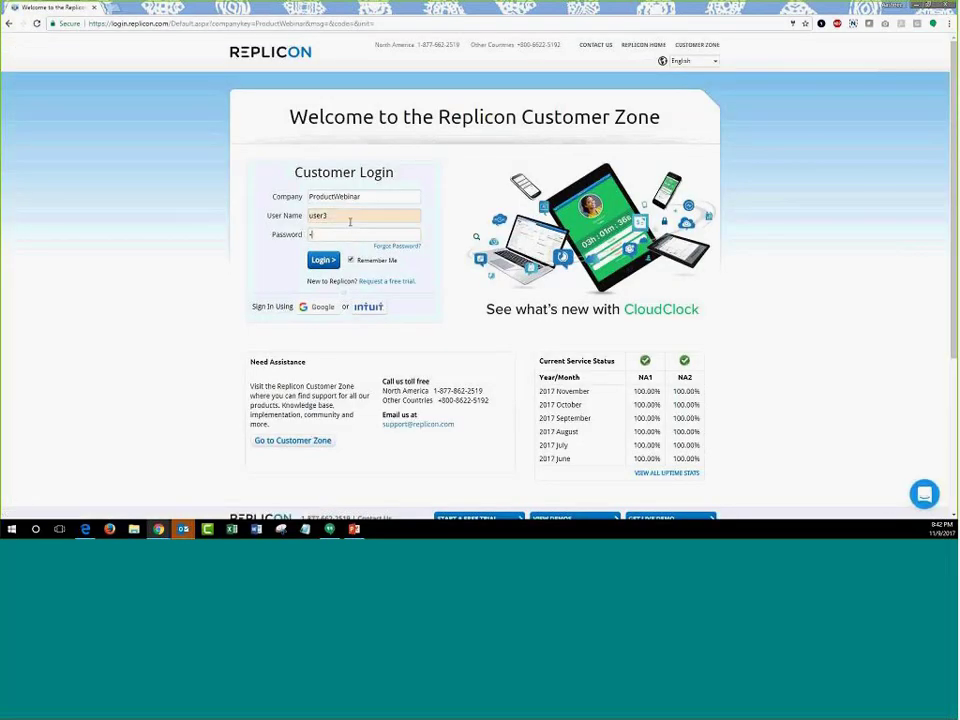
{"action": "key", "text": "Return"}
{"action": "type", "text": "**"}
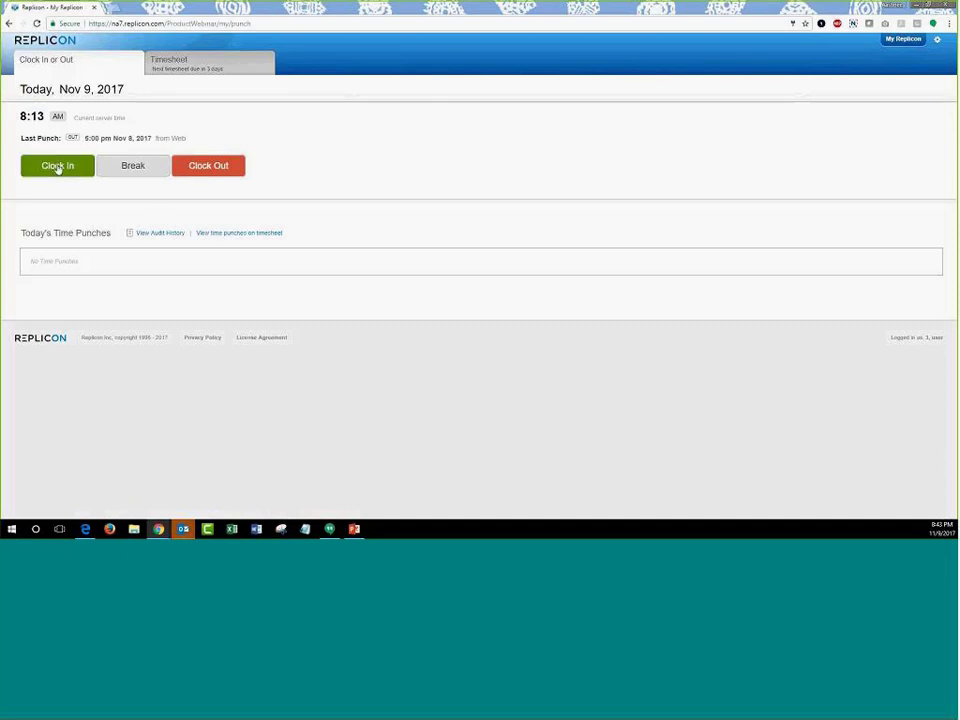
- Clock in for today and check the 8:13 am punch on the Timesheet tab
{"action": "left_click", "coordinate": [58, 166]}
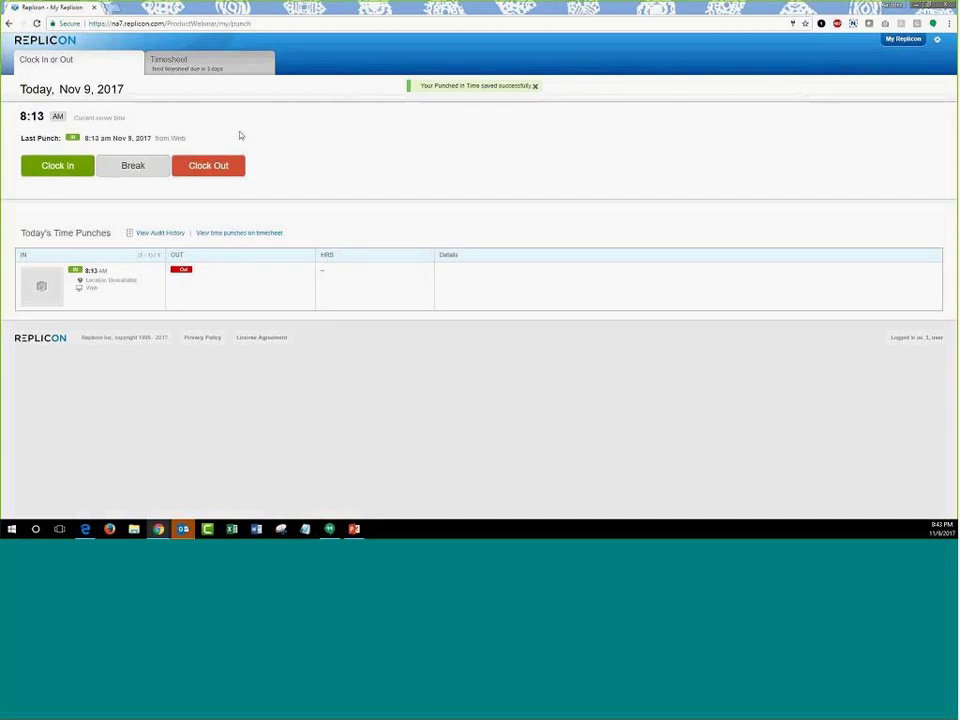
{"action": "left_click", "coordinate": [244, 71]}
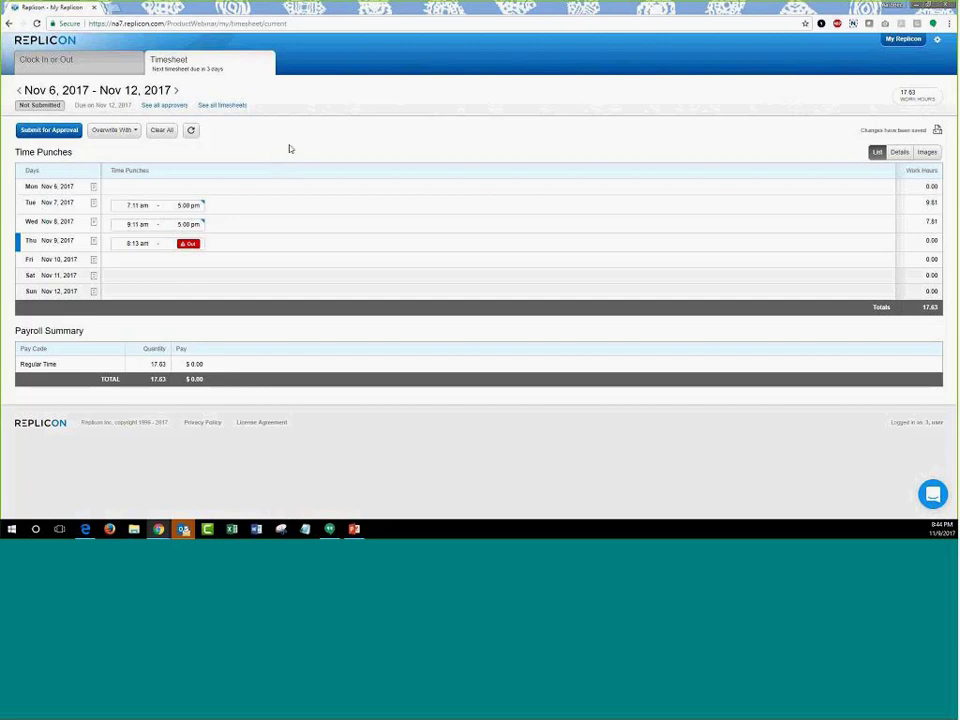
- View the punch photos, return to the list view, then log out of the third user
{"action": "left_click", "coordinate": [929, 155]}
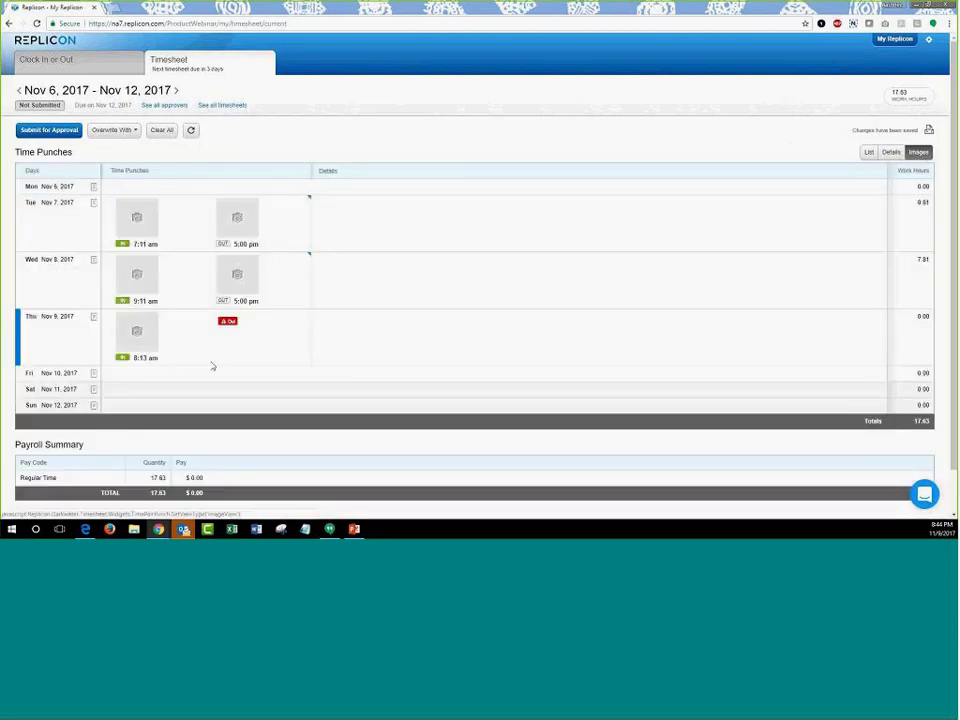
{"action": "left_click", "coordinate": [868, 153]}
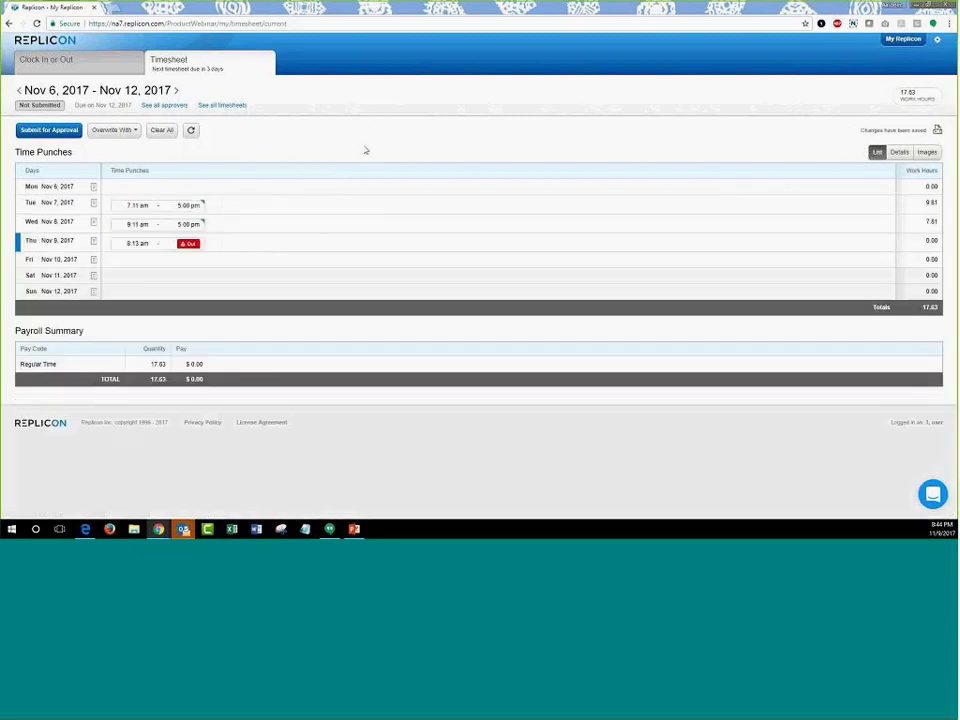
{"action": "left_click", "coordinate": [938, 42]}
{"action": "left_click", "coordinate": [886, 124]}
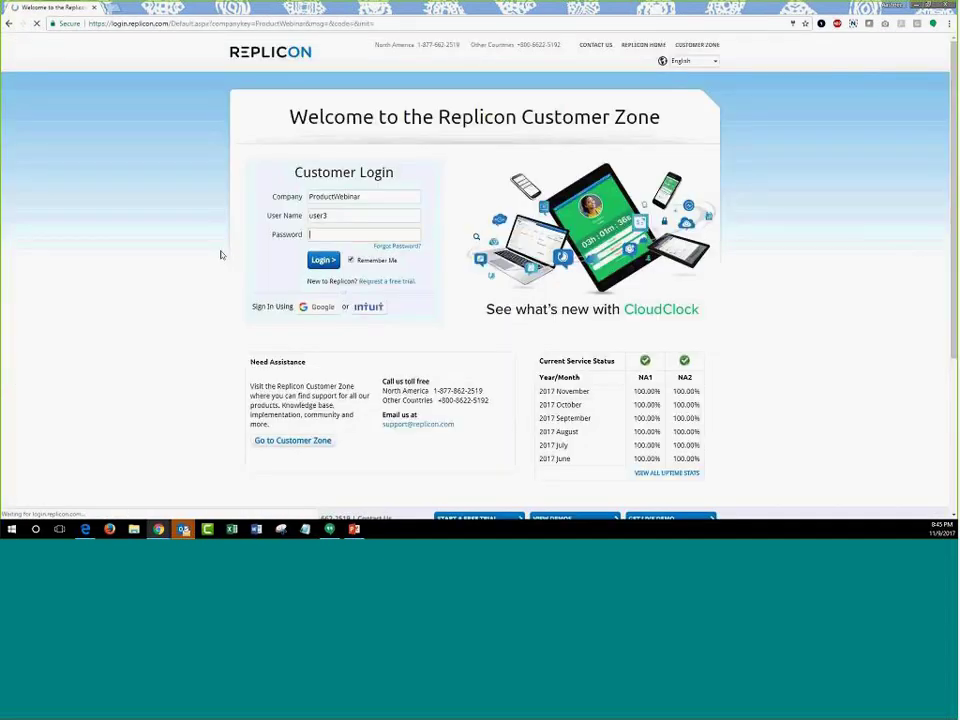
- Sign in as the fourth demo user with the demo password
{"action": "left_click", "coordinate": [339, 214]}
{"action": "key", "text": "BackSpace"}
{"action": "type", "text": "4"}
{"action": "left_click", "coordinate": [341, 240]}
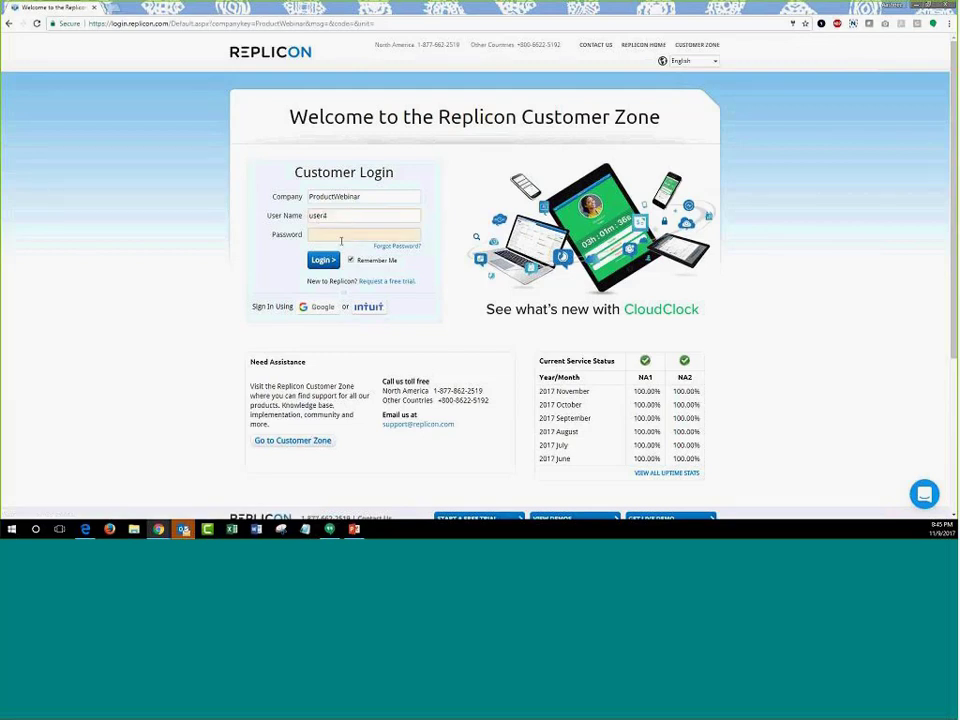
{"action": "type", "text": "123"}
{"action": "left_click", "coordinate": [331, 262]}
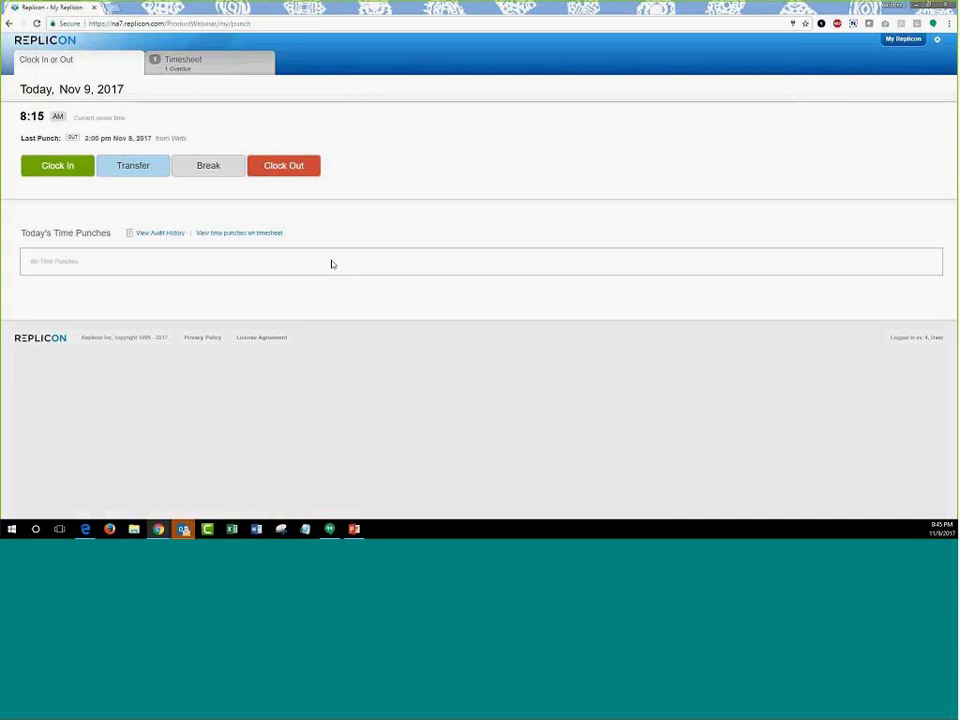
- Clock in at 8:15 AM for Advantage Technologies > Sales Enablement > Design and view this week's timesheet
{"action": "left_click", "coordinate": [66, 175]}
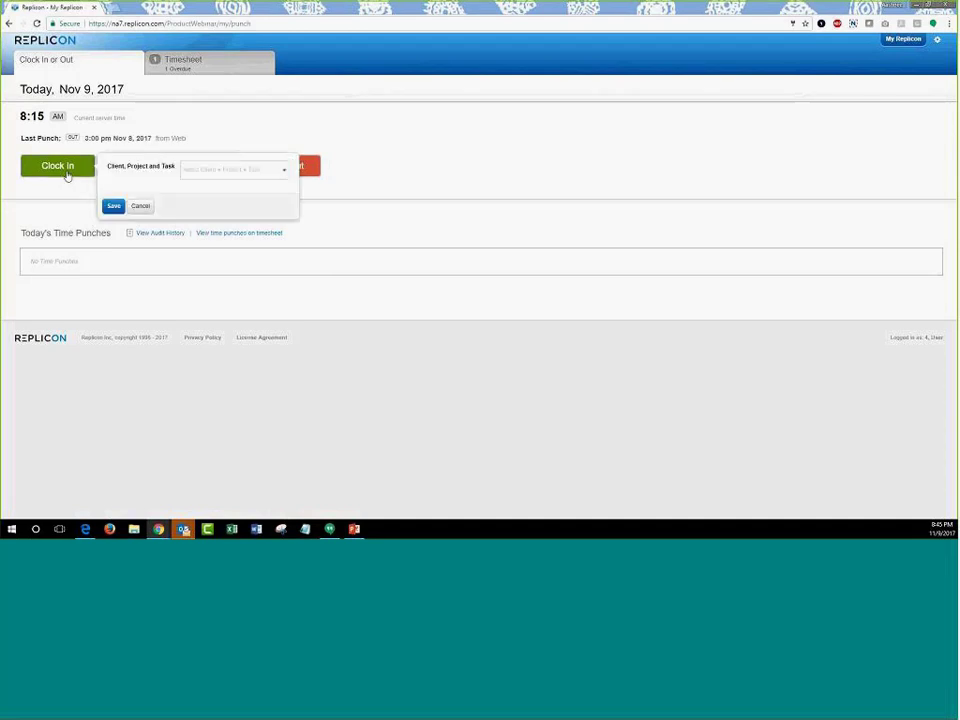
{"action": "left_click", "coordinate": [242, 180]}
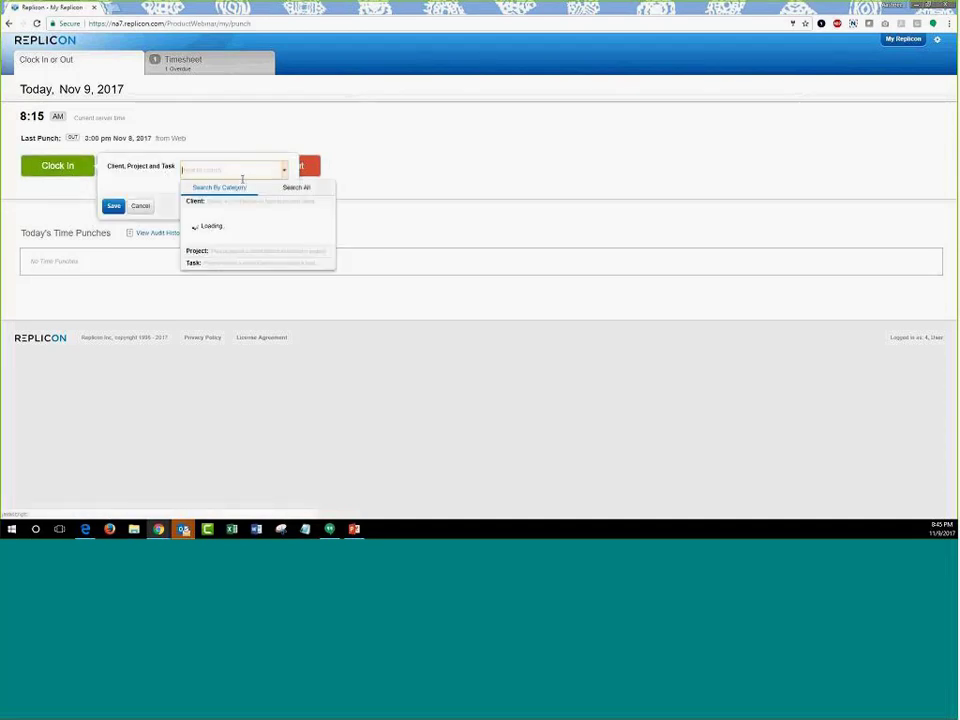
{"action": "left_click", "coordinate": [236, 240]}
{"action": "left_click", "coordinate": [240, 260]}
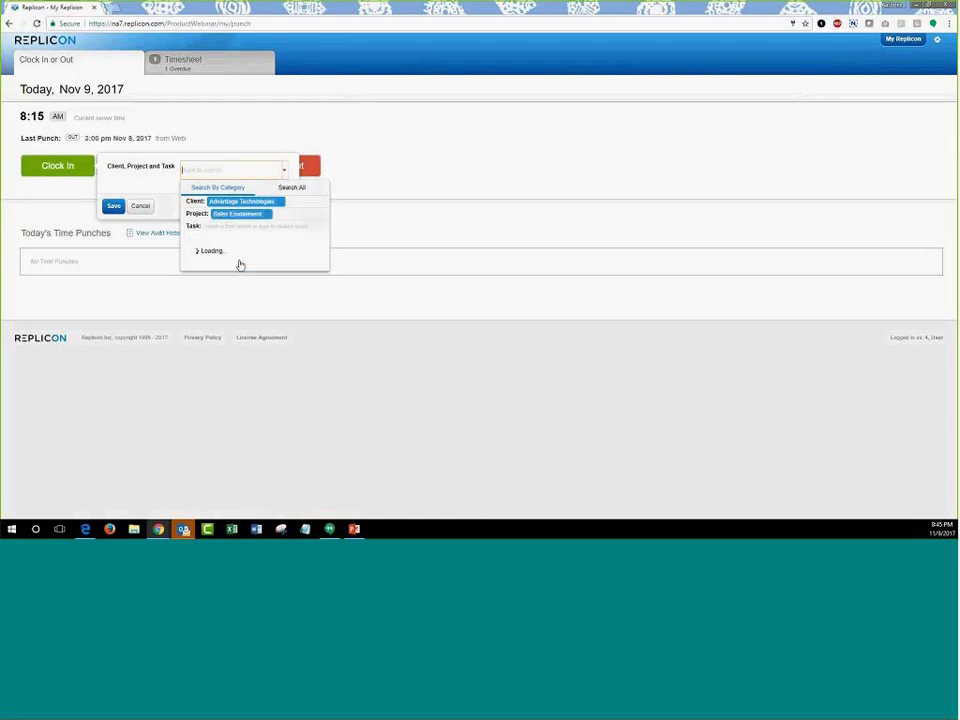
{"action": "left_click", "coordinate": [240, 264]}
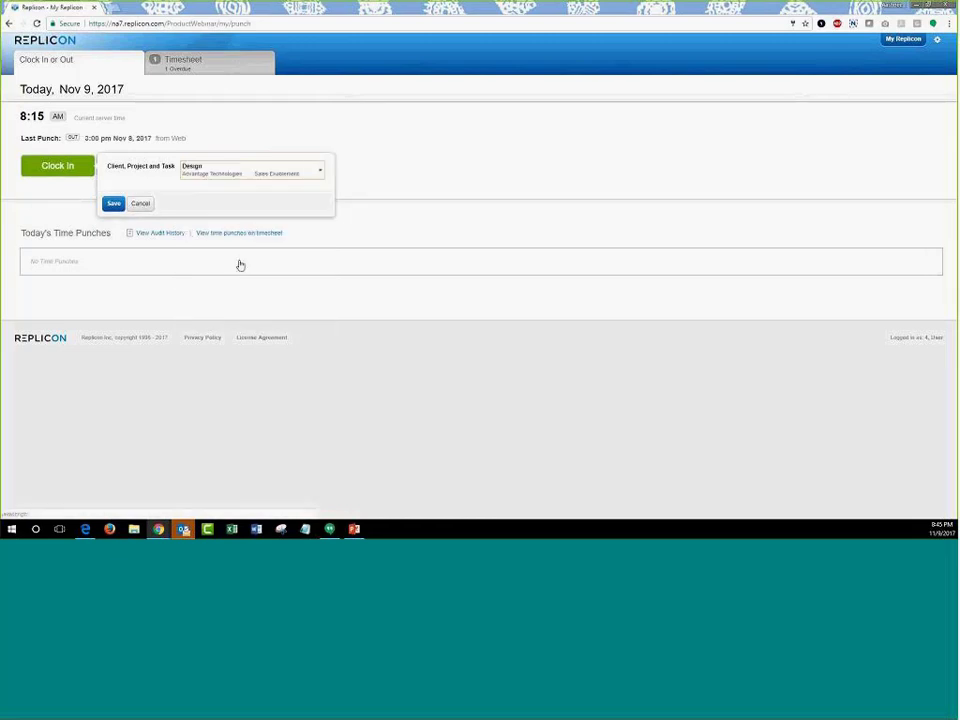
{"action": "left_click", "coordinate": [116, 205]}
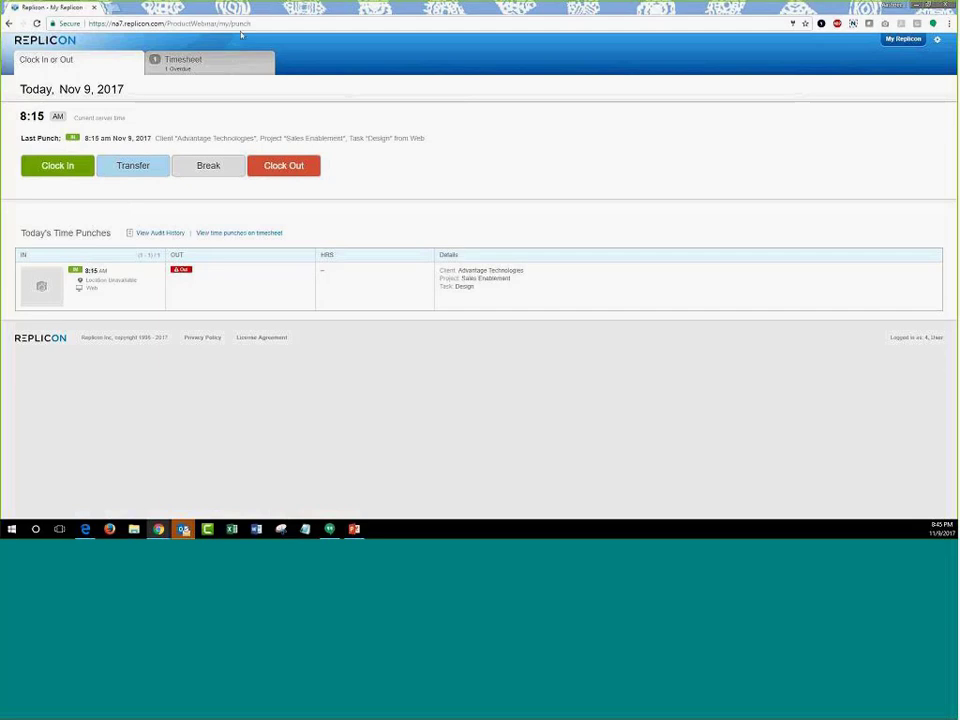
{"action": "left_click", "coordinate": [246, 62]}
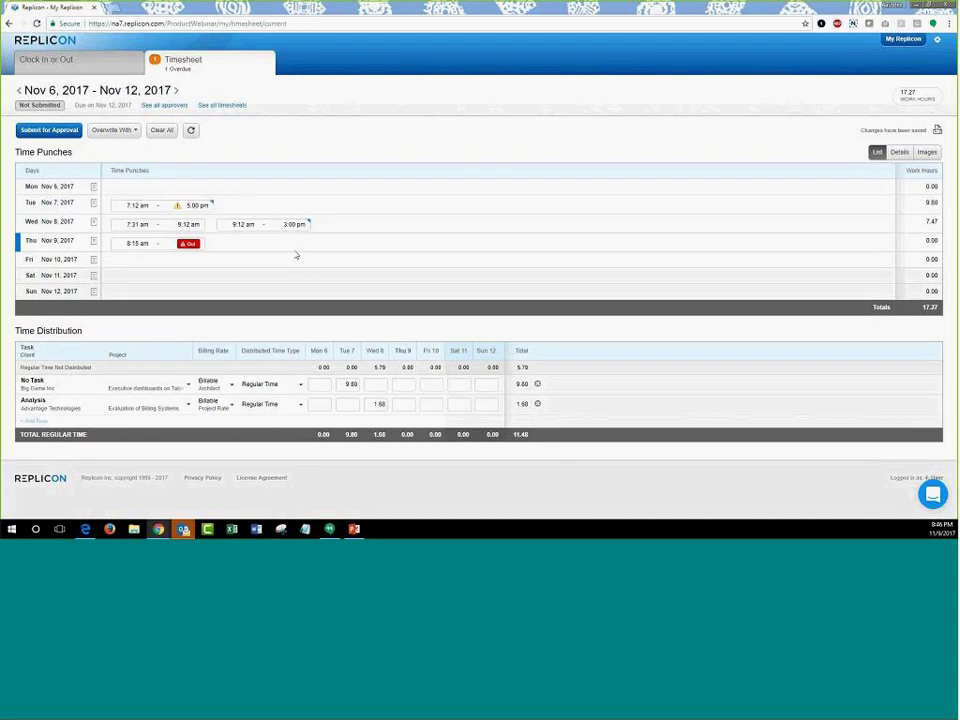
- Overwrite the timesheet's time entries with Allocate Timesheet Hours and confirm the overwrite
{"action": "left_click", "coordinate": [116, 131]}
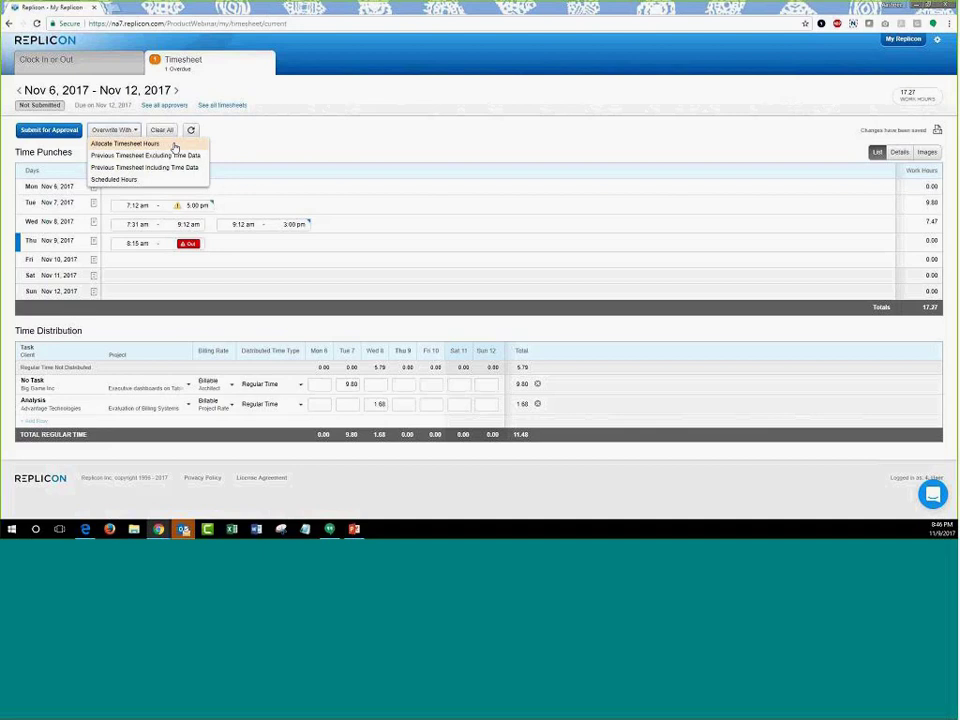
{"action": "left_click", "coordinate": [174, 145]}
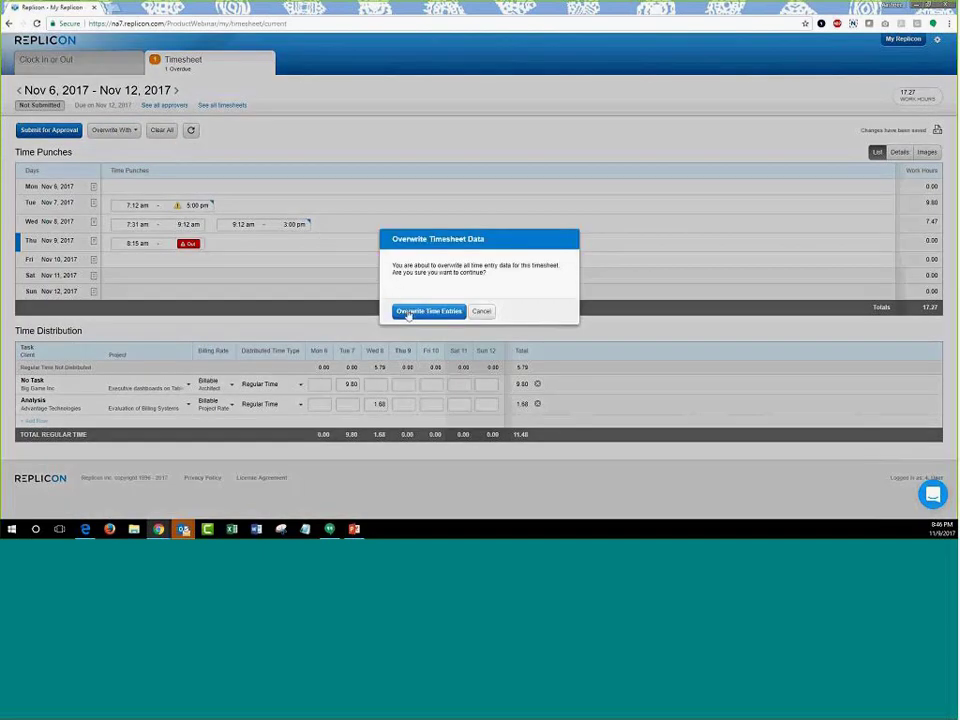
{"action": "left_click", "coordinate": [408, 313]}
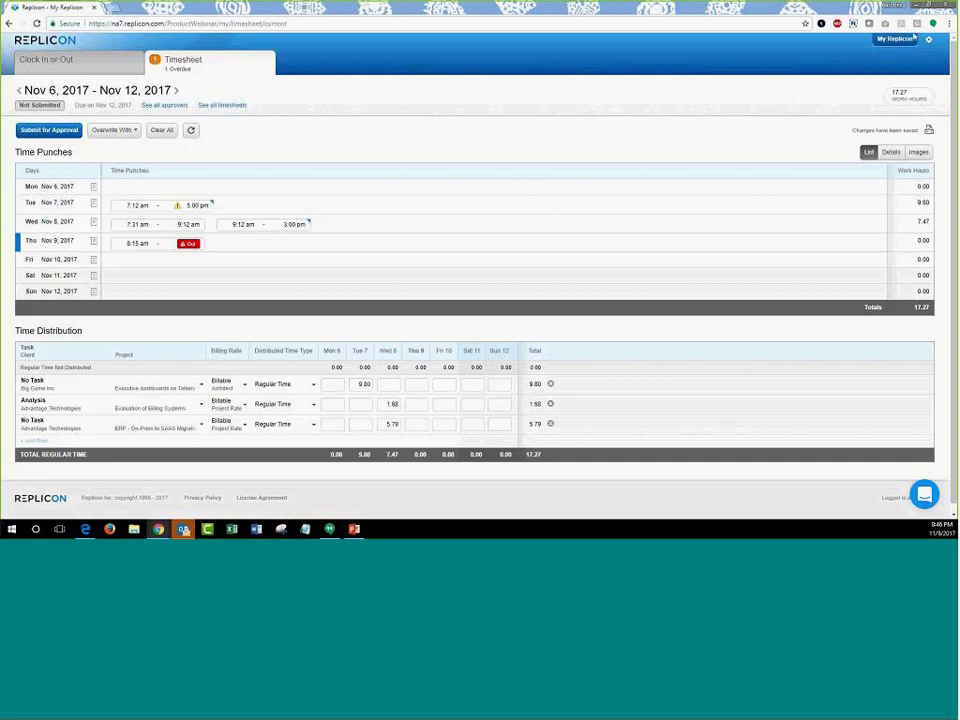
- Log out of the fourth demo user and log in as the fifth demo user
{"action": "left_click", "coordinate": [895, 38]}
{"action": "left_click", "coordinate": [850, 124]}
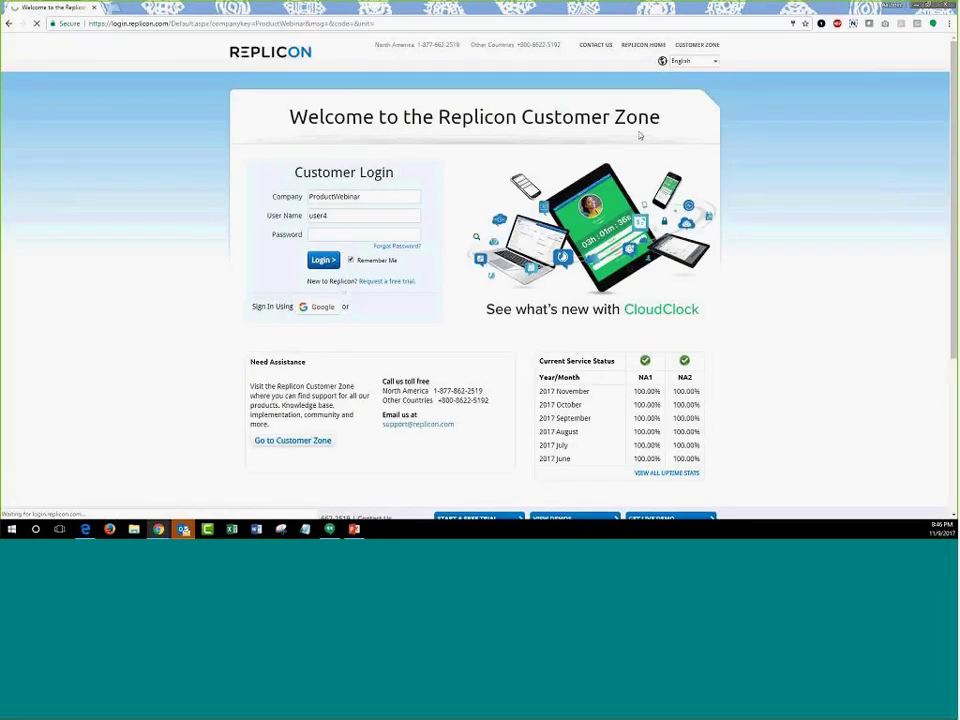
{"action": "double_click", "coordinate": [366, 218]}
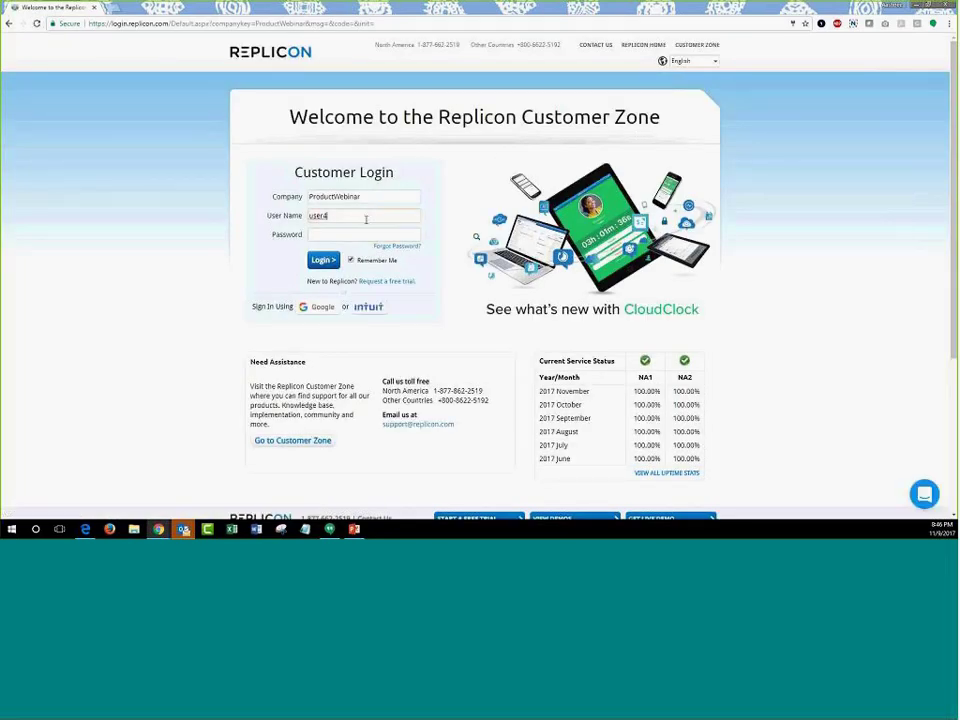
{"action": "key", "text": "BackSpace"}
{"action": "type", "text": "5"}
{"action": "left_click", "coordinate": [349, 234]}
{"action": "type", "text": "123"}
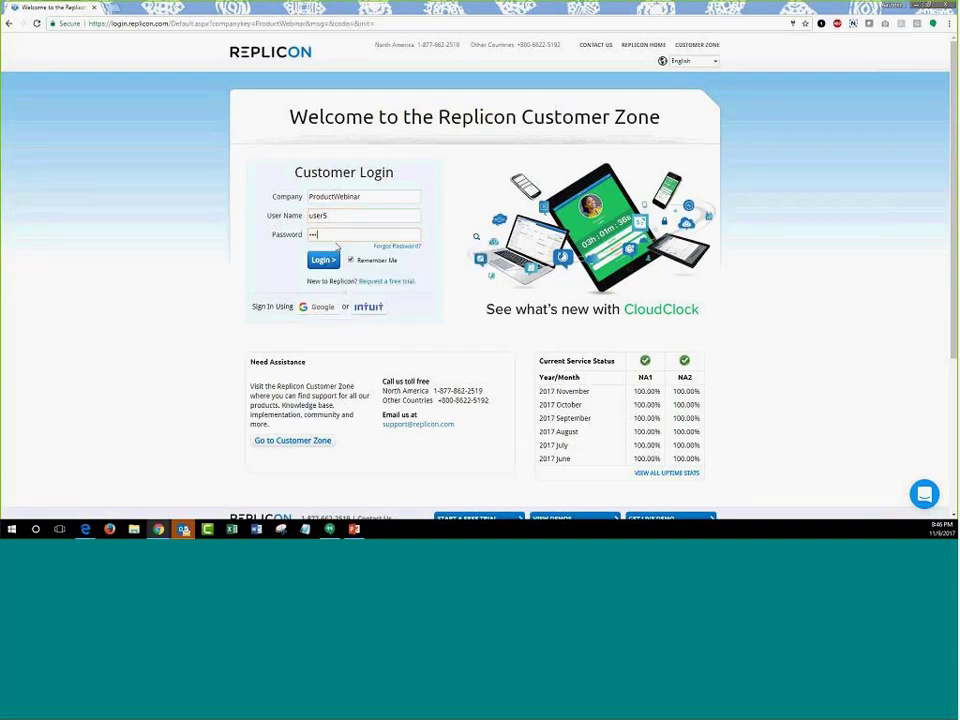
{"action": "left_click", "coordinate": [323, 260]}
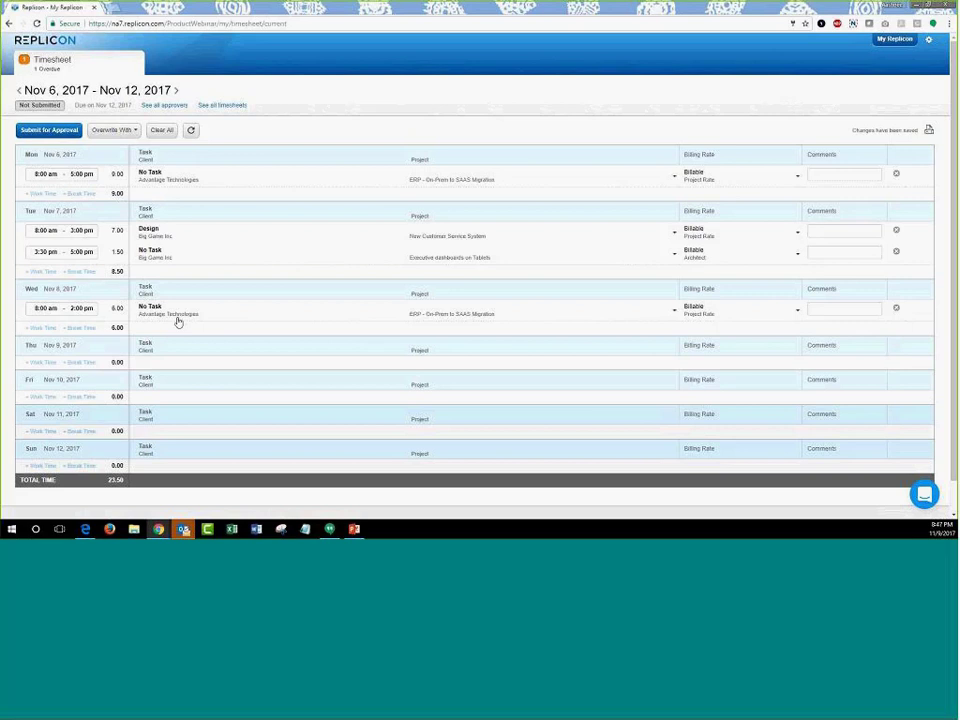
- Add a Wed Nov 8 entry, 3pm to 6pm, for Advantage Technologies' ERP - On-Prem to SAAS Migration
{"action": "left_click", "coordinate": [40, 329]}
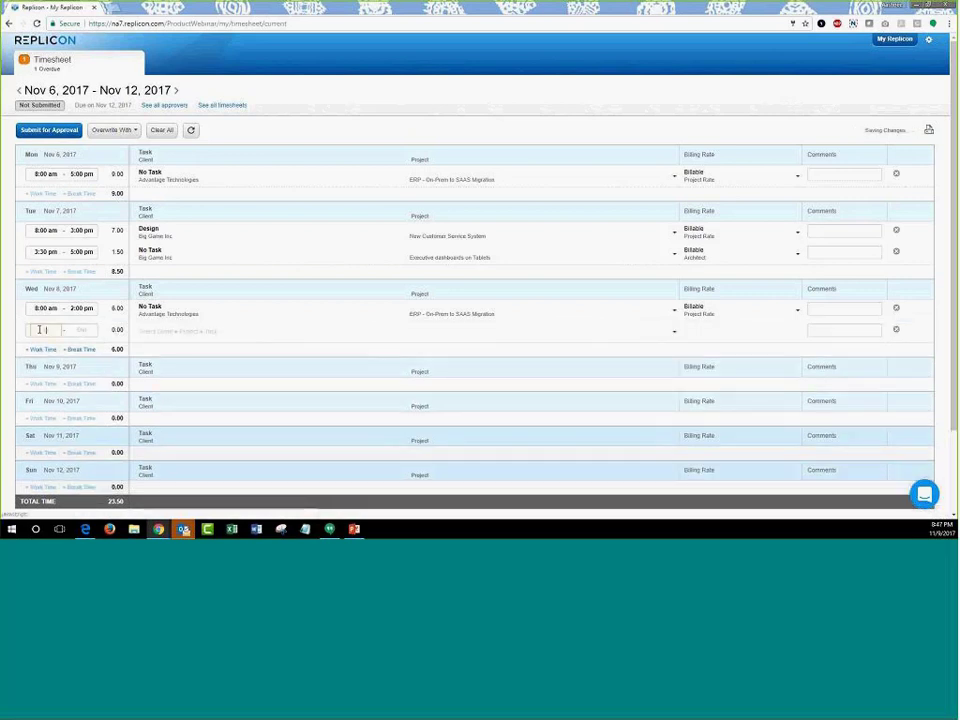
{"action": "type", "text": "3pm"}
{"action": "left_click", "coordinate": [79, 331]}
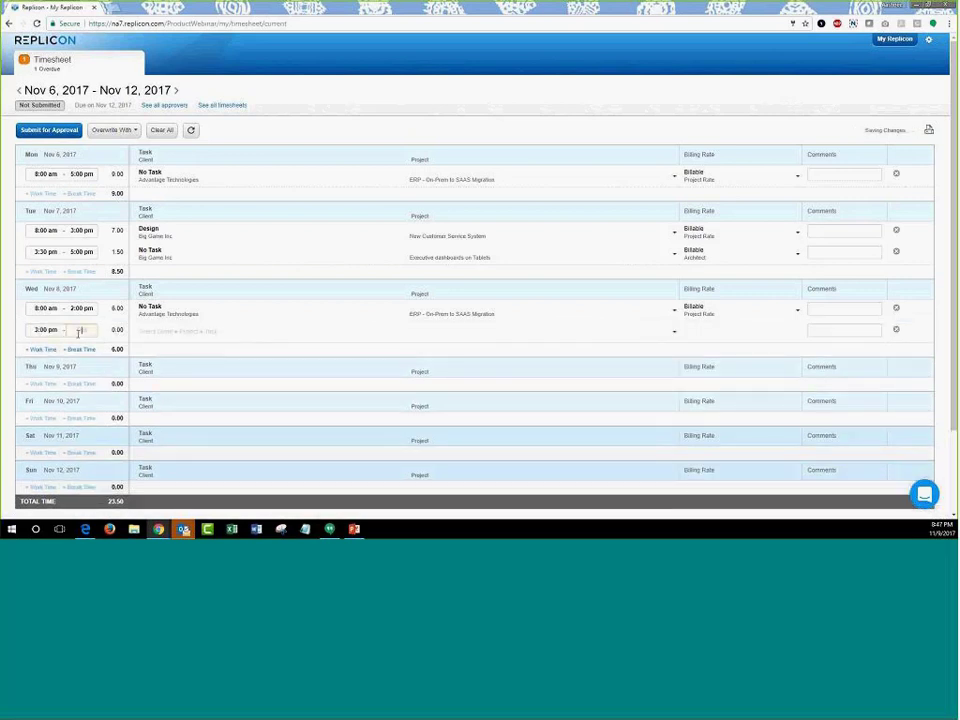
{"action": "type", "text": "6pm"}
{"action": "left_click", "coordinate": [186, 330]}
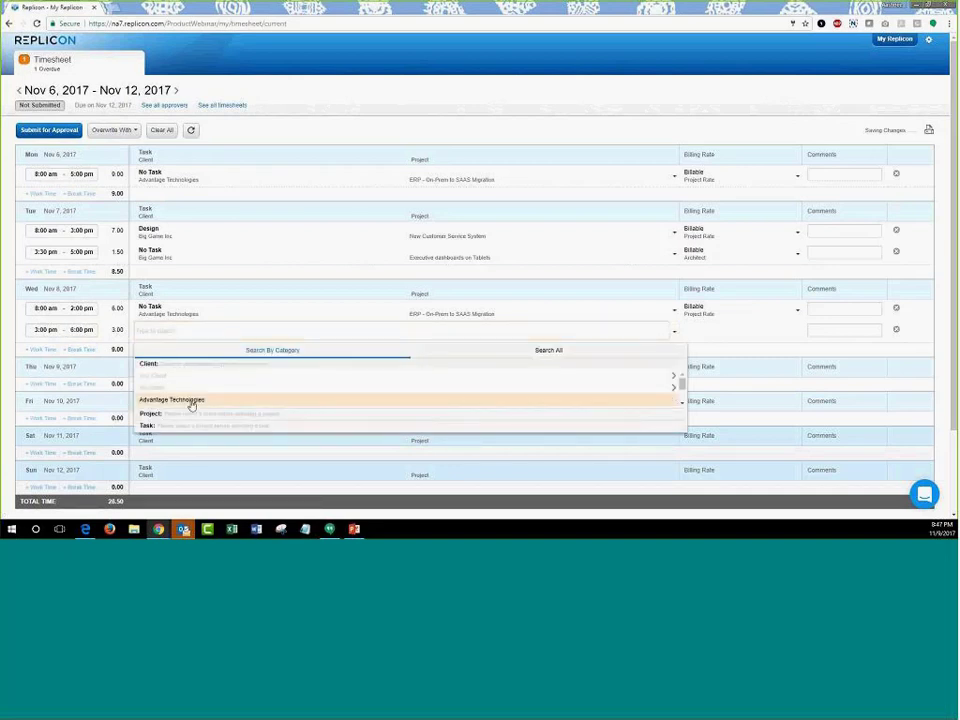
{"action": "left_click", "coordinate": [191, 403]}
{"action": "left_click", "coordinate": [186, 399]}
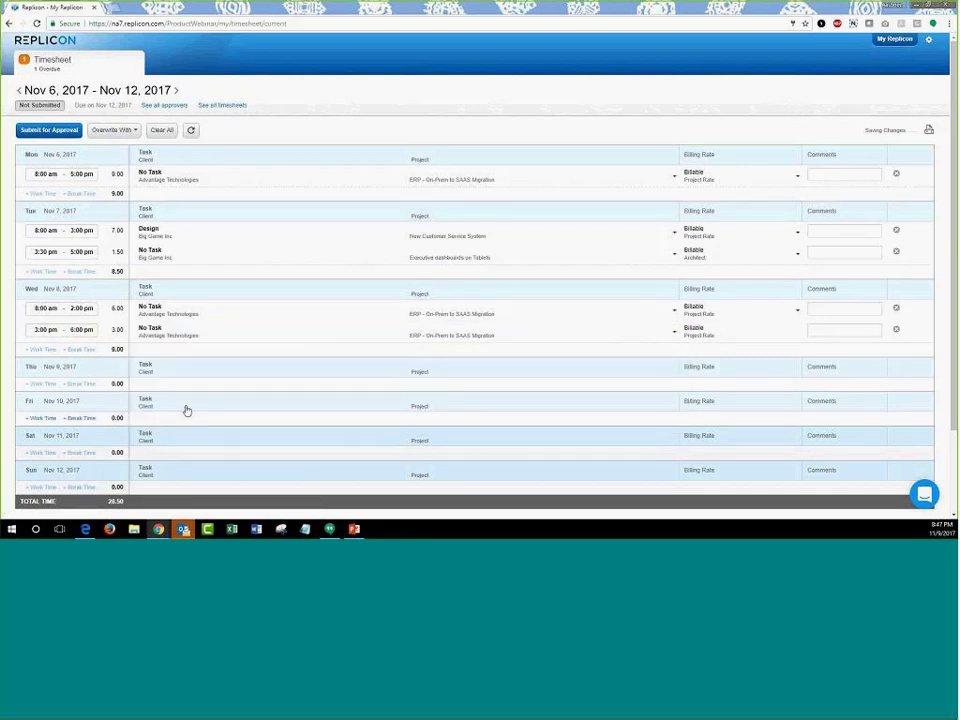
{"action": "scroll", "coordinate": [232, 414], "scroll_direction": "down", "scroll_amount": 2}
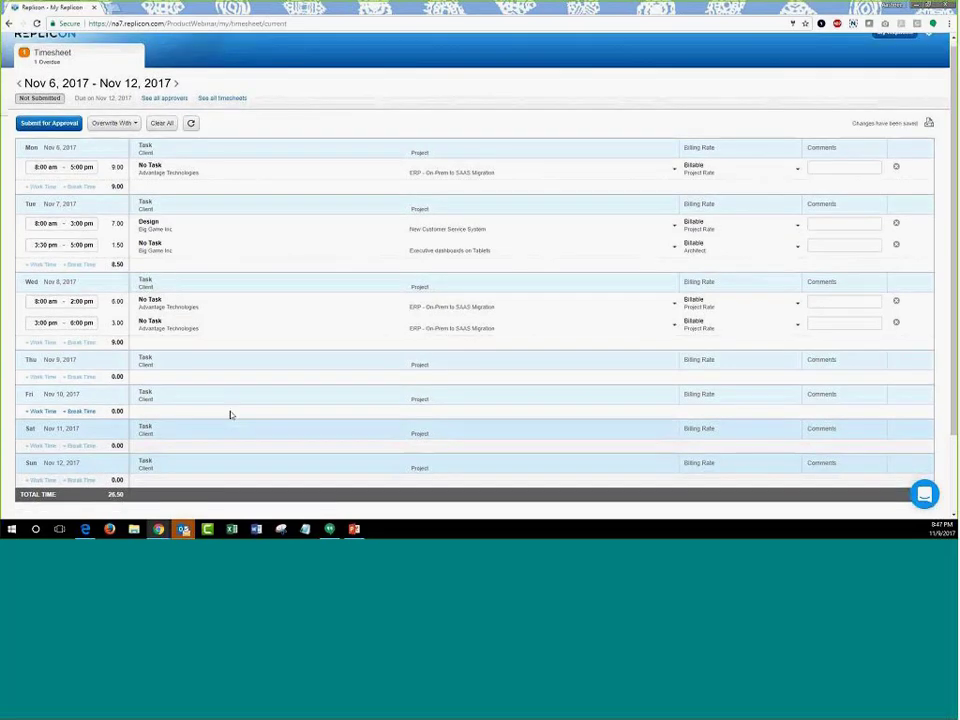
{"action": "scroll", "coordinate": [231, 416], "scroll_direction": "up", "scroll_amount": 2}
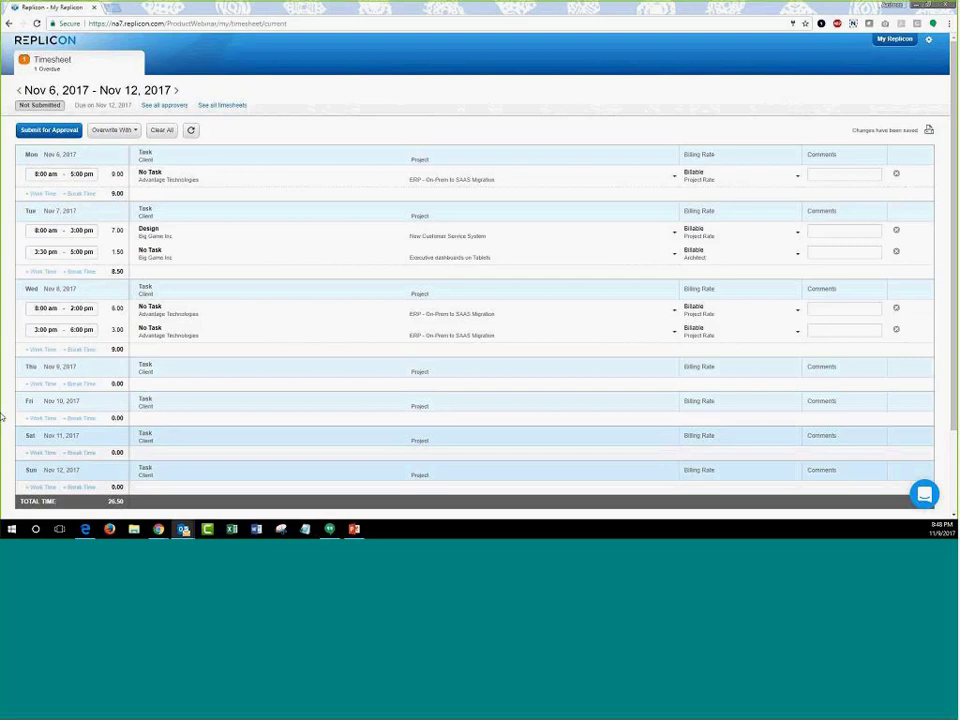
- Log out, sign back in as the fourth demo user, and open the Nov 6–12 timesheet
{"action": "left_click", "coordinate": [928, 39]}
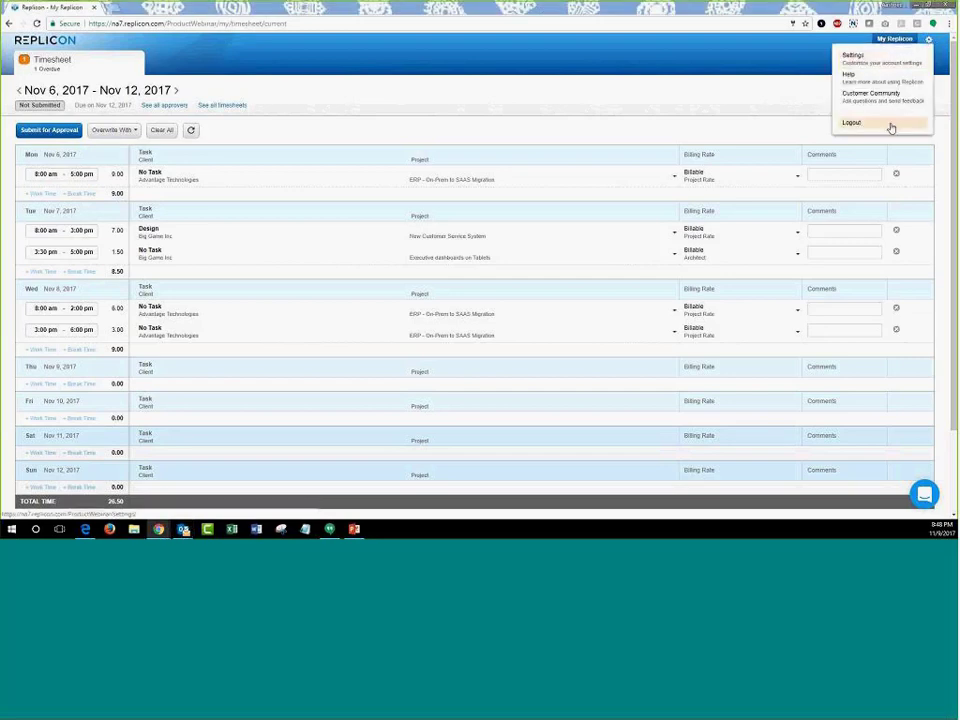
{"action": "left_click", "coordinate": [891, 127]}
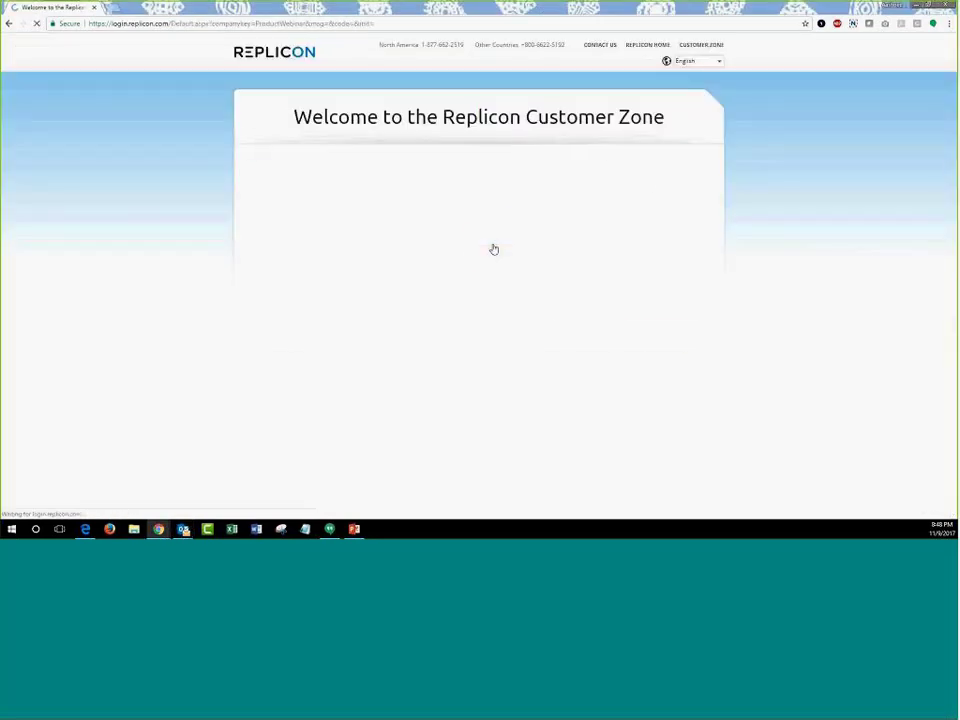
{"action": "left_click", "coordinate": [364, 212]}
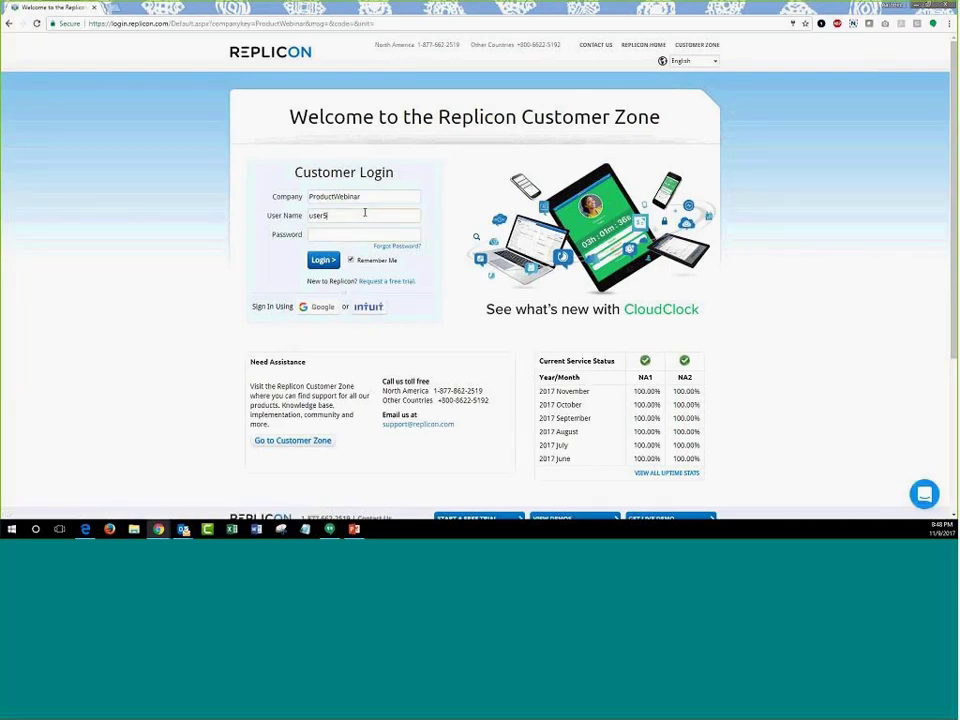
{"action": "key", "text": "BackSpace"}
{"action": "type", "text": "4"}
{"action": "left_click", "coordinate": [356, 233]}
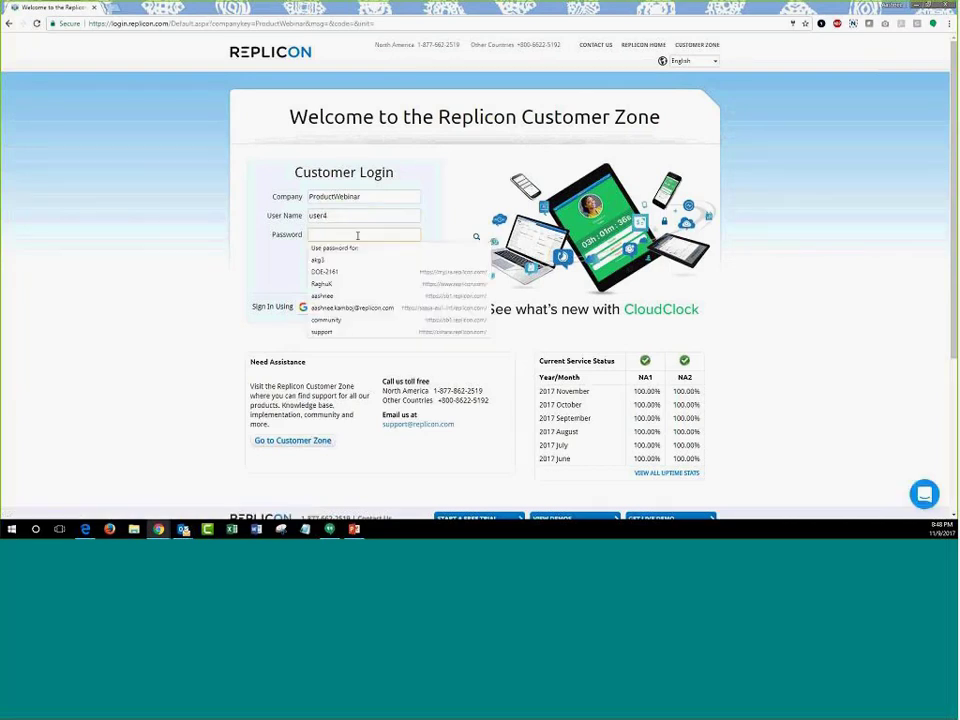
{"action": "type", "text": "•••"}
{"action": "left_click", "coordinate": [323, 260]}
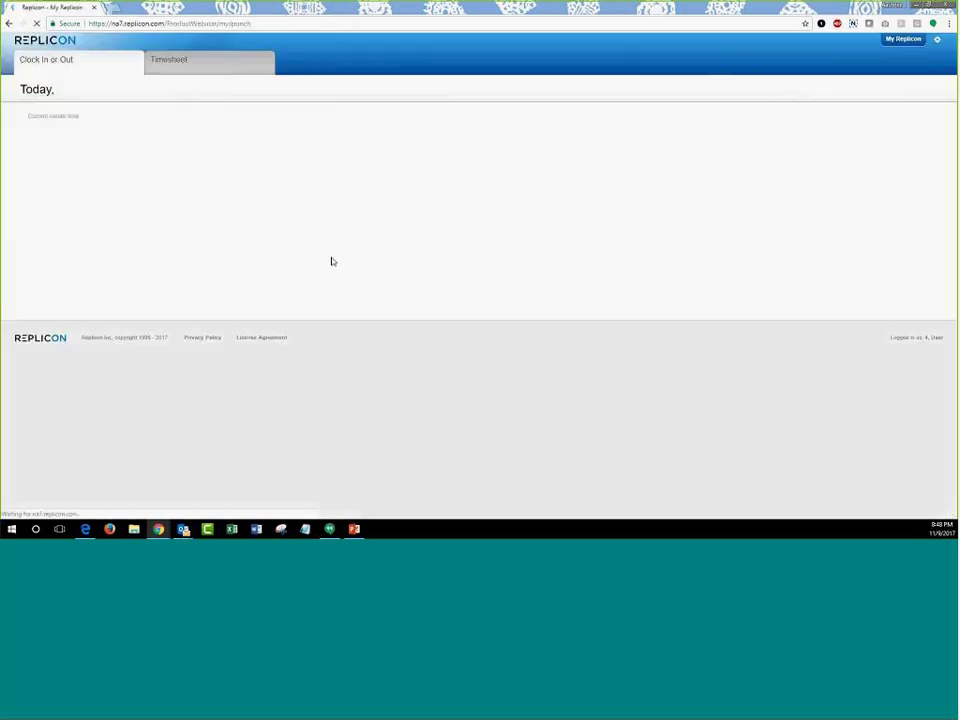
{"action": "left_click", "coordinate": [240, 63]}
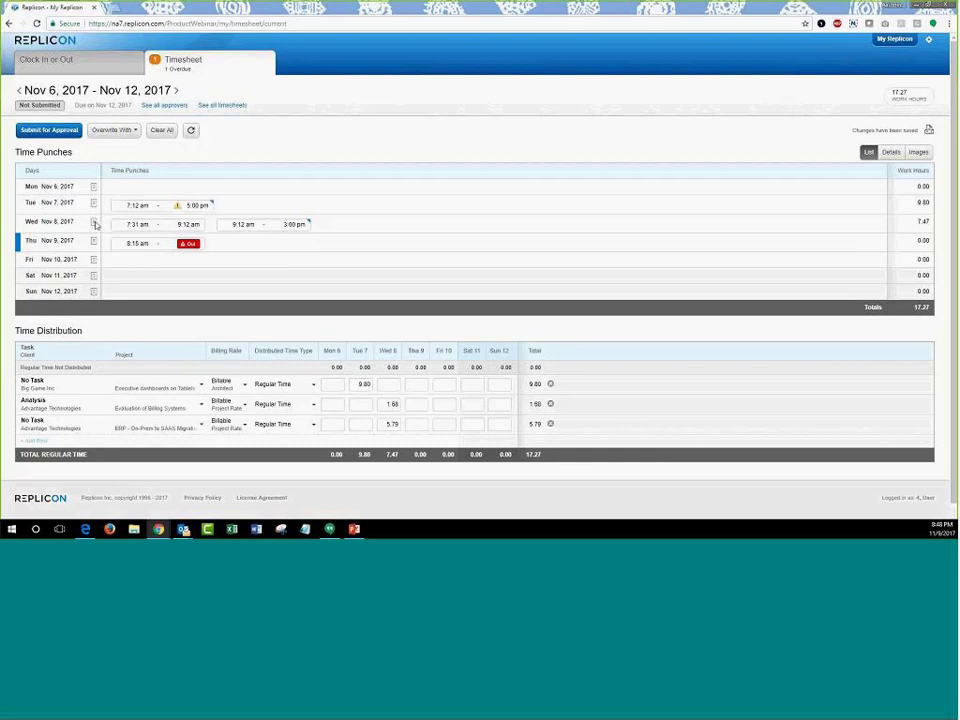
- Review Wednesday Nov 8's punch audit history, highlighting the added-punch correction, then close it
{"action": "left_click", "coordinate": [94, 223]}
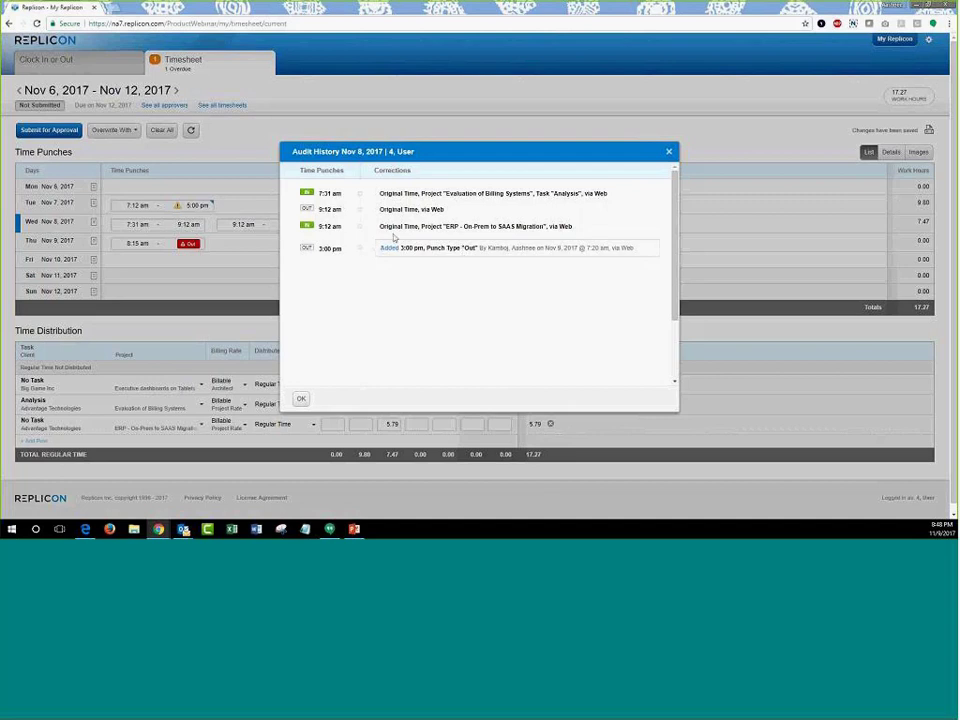
{"action": "left_click_drag", "start_coordinate": [379, 249], "coordinate": [617, 274]}
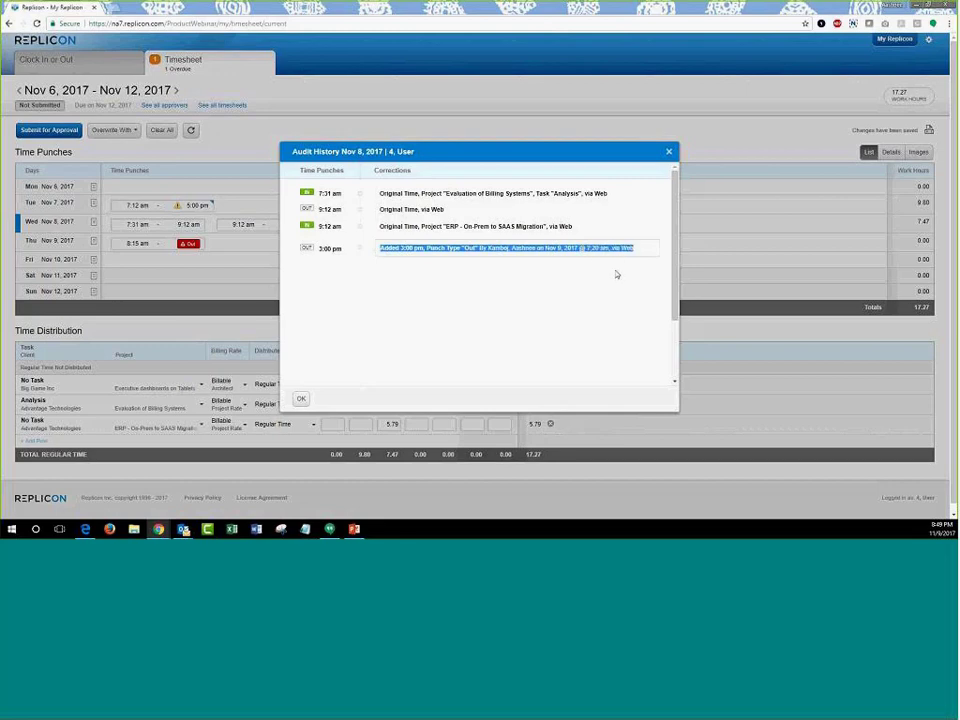
{"action": "left_click", "coordinate": [617, 274]}
{"action": "left_click", "coordinate": [302, 400]}
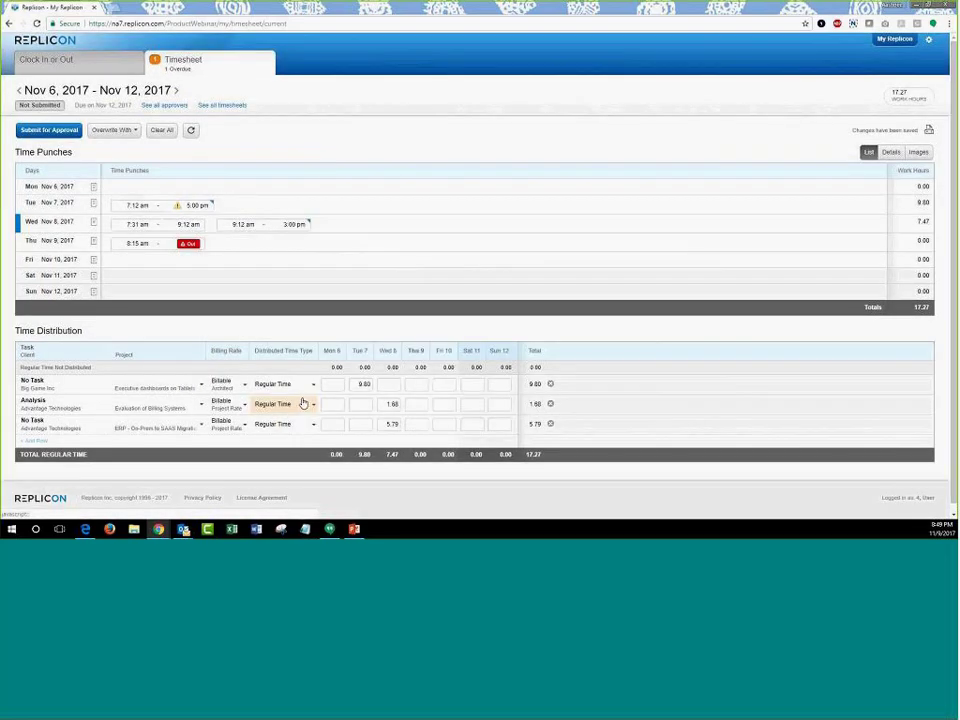